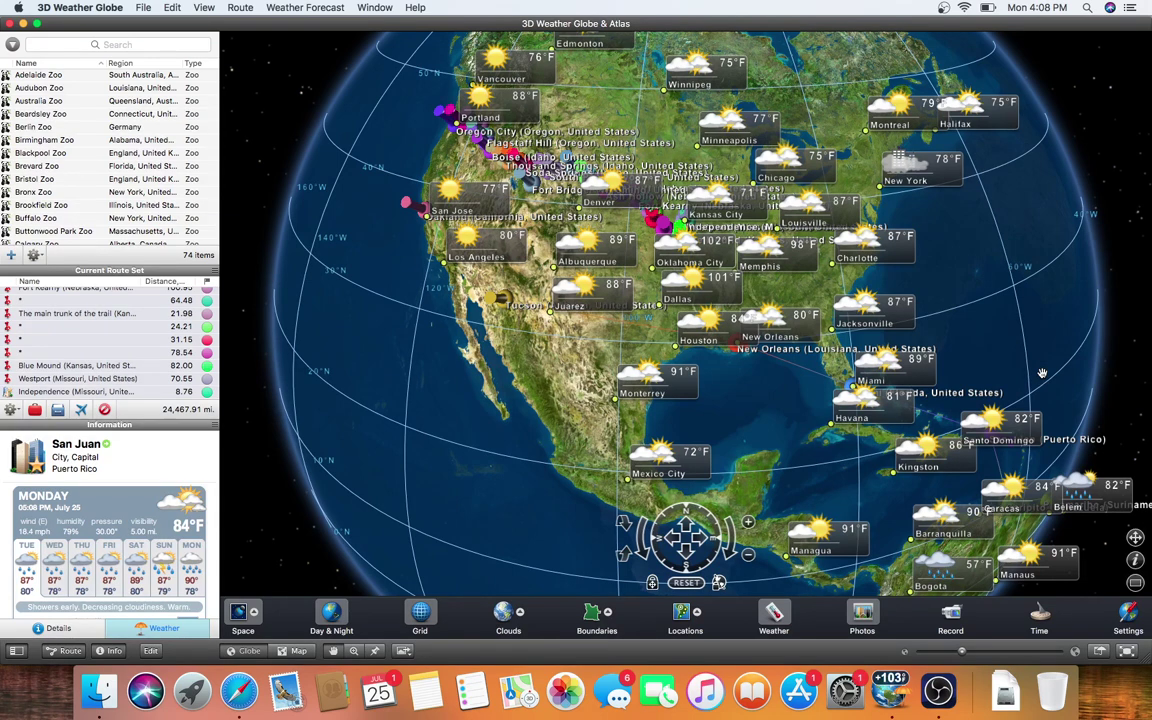
Examine the current city weather across North America, from the whole continent down to the area around Dallas.
left_click_drag(975, 374, 1053, 391)
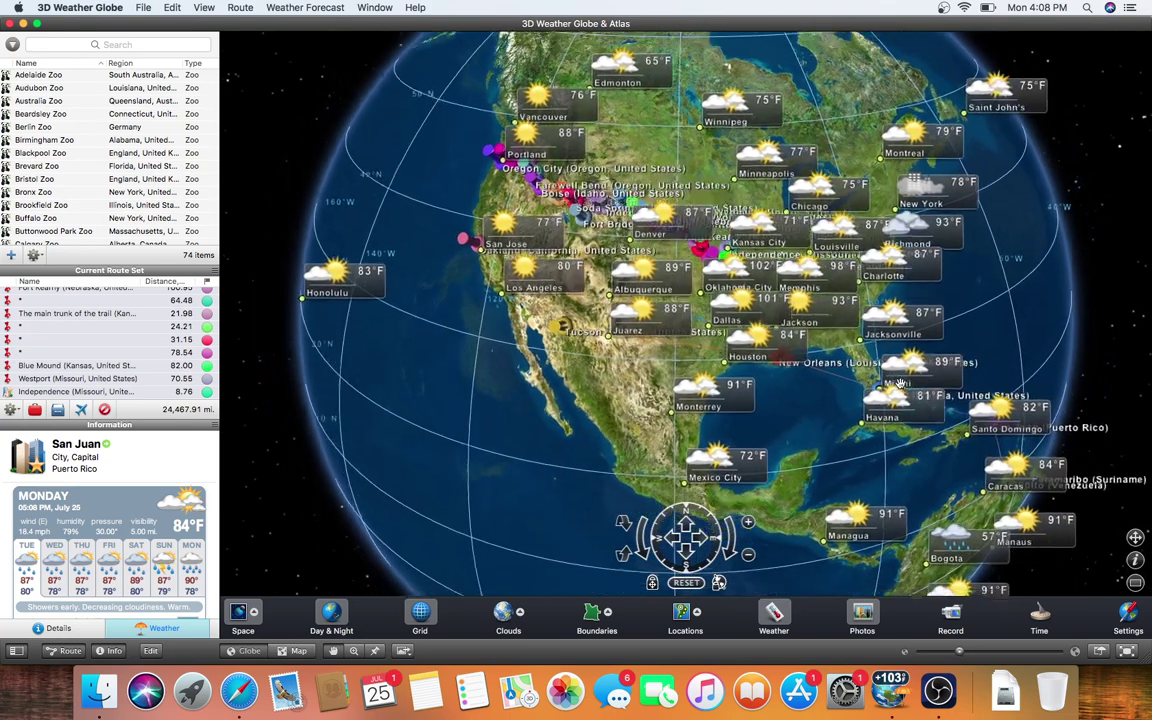
scroll(900, 383, "up", 3)
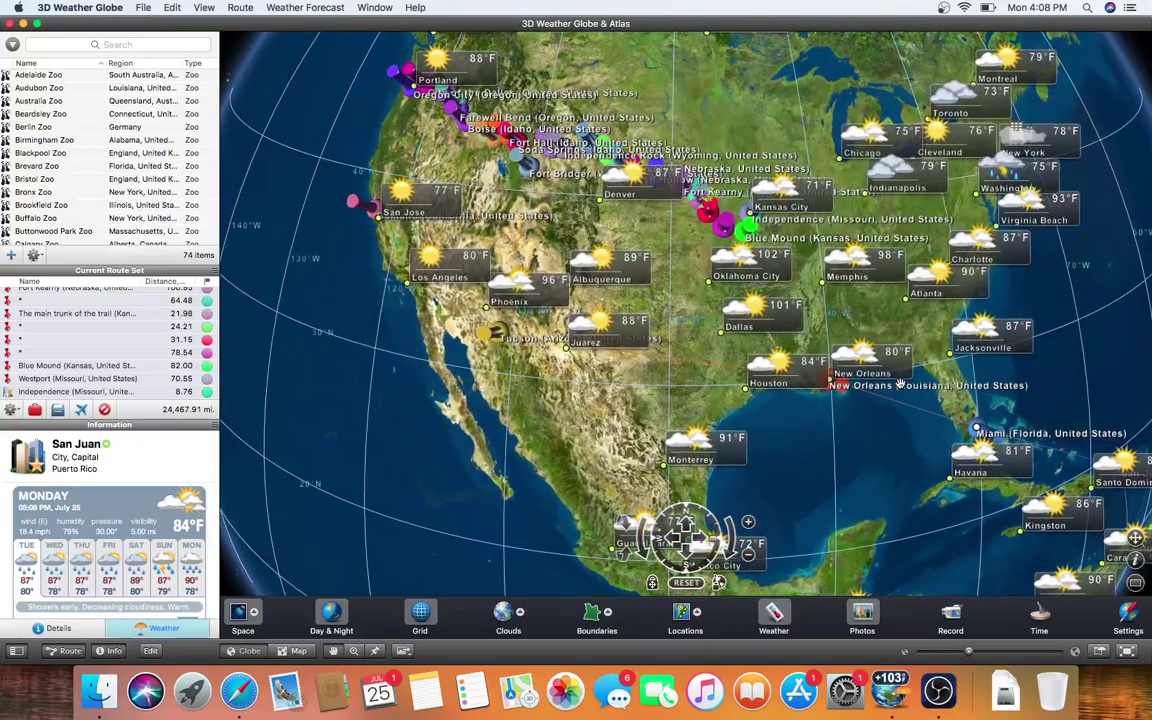
scroll(900, 383, "up", 3)
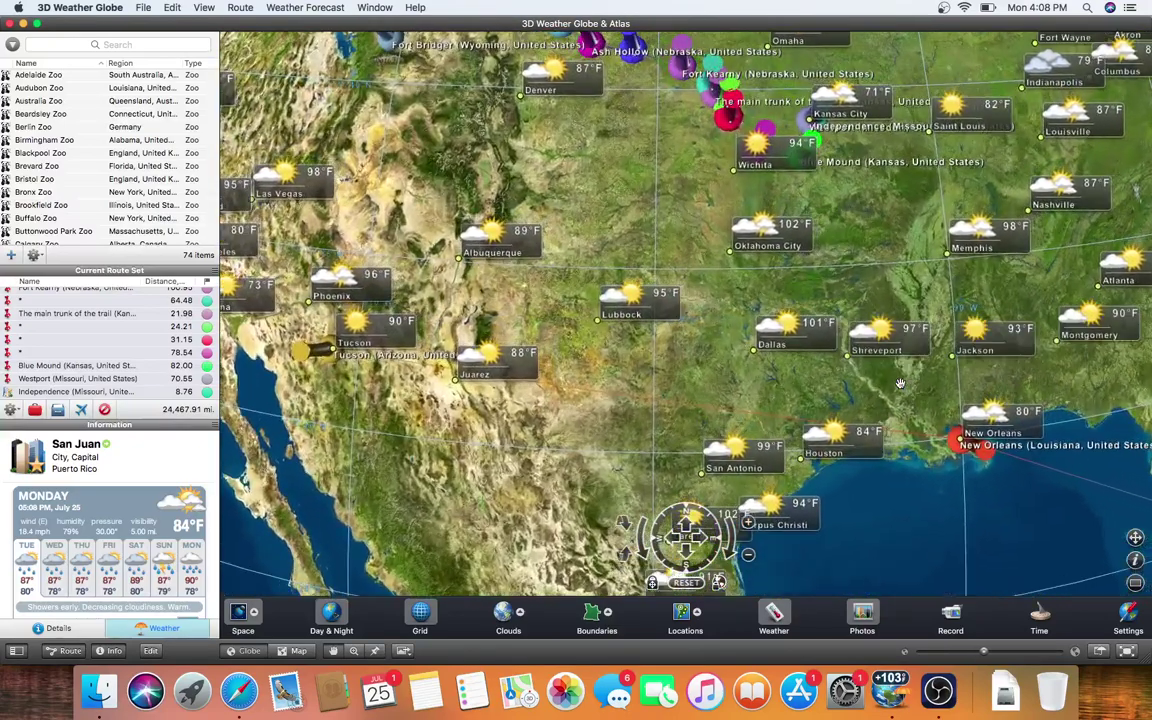
scroll(900, 383, "down", 3)
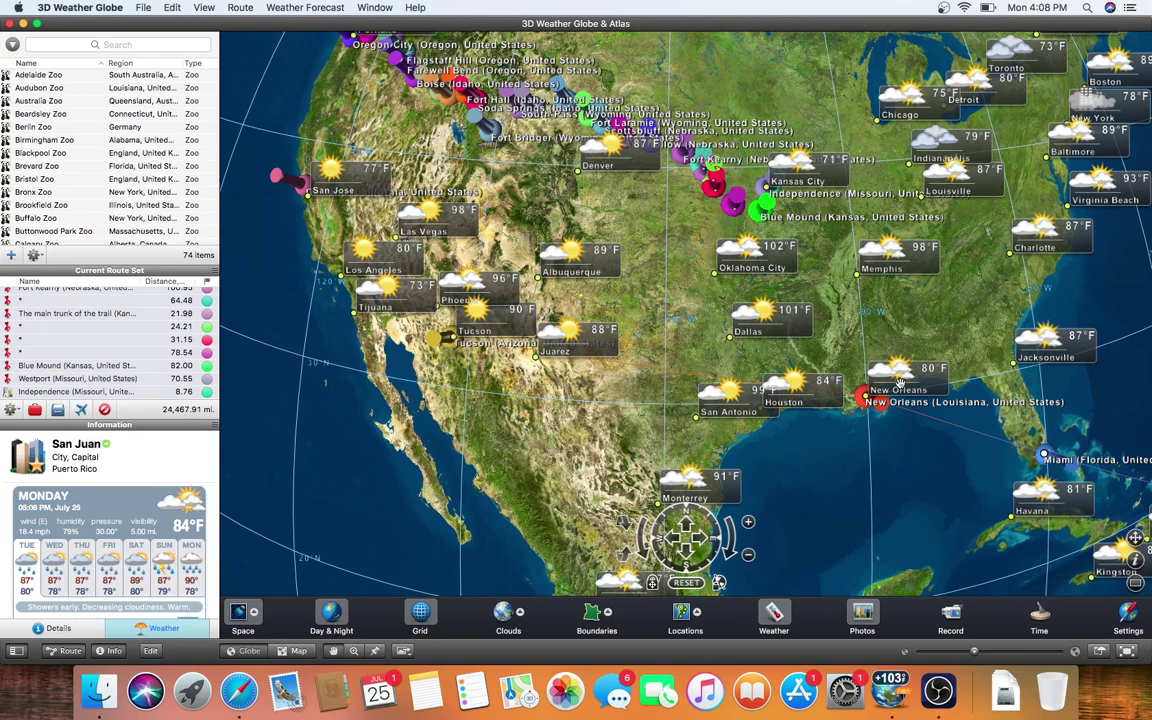
scroll(815, 353, "down", 1)
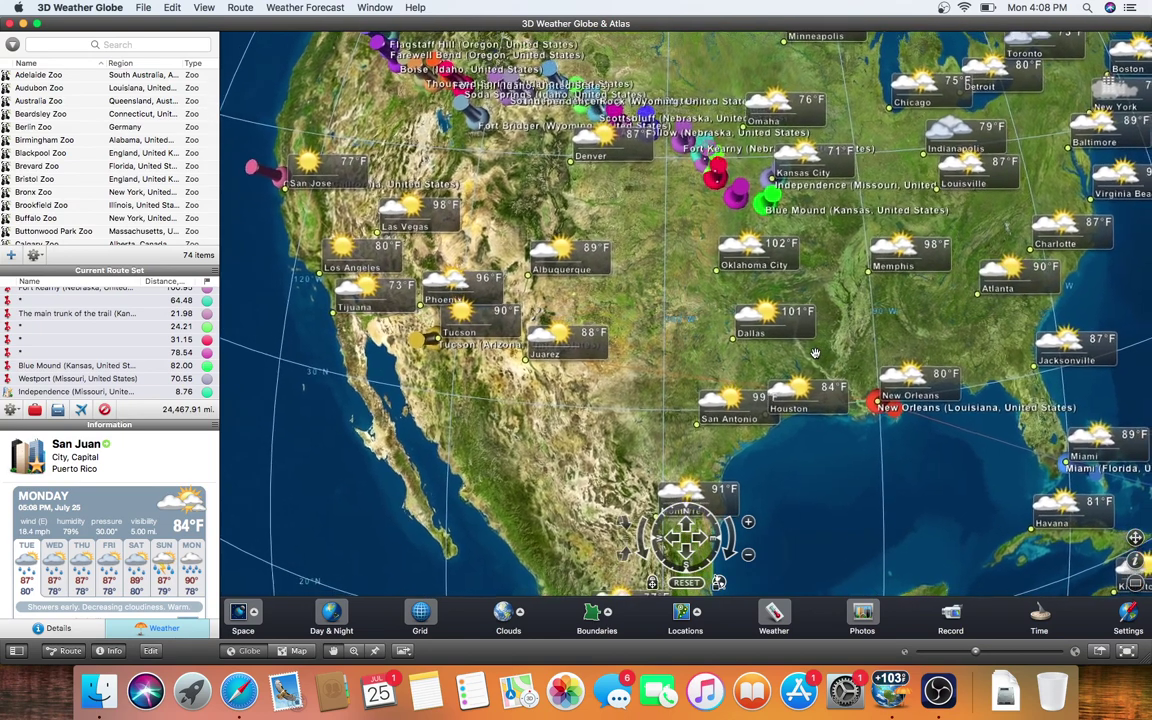
scroll(815, 353, "down", 2)
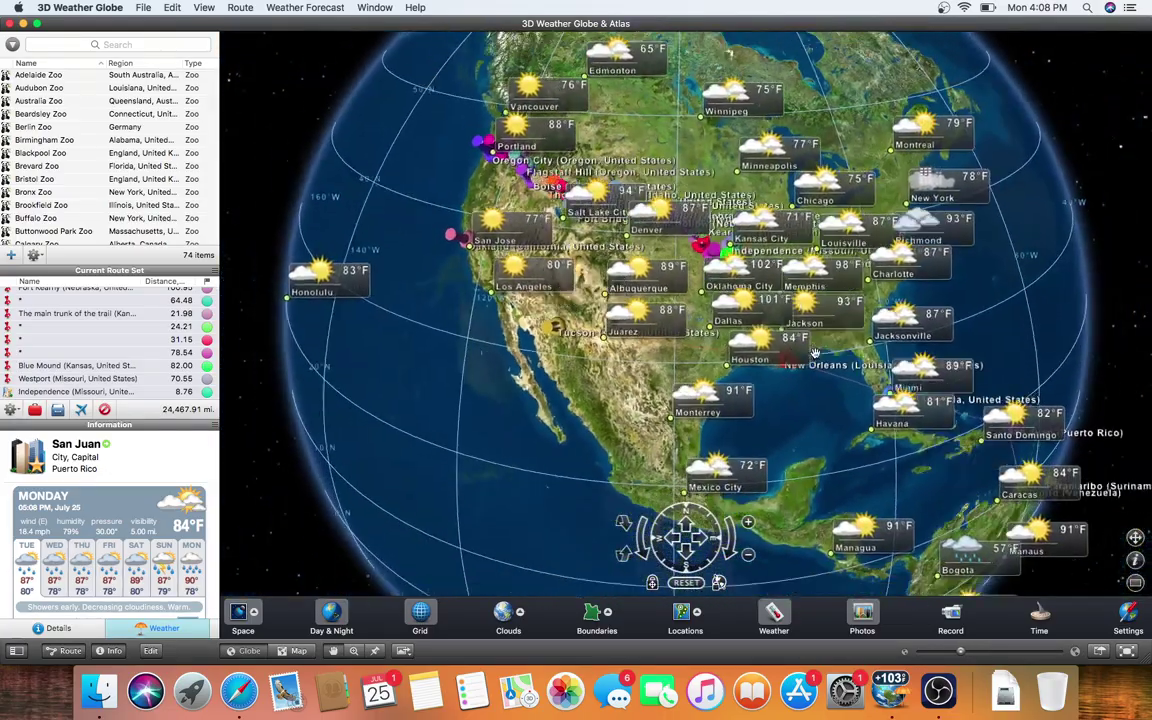
scroll(815, 353, "up", 5)
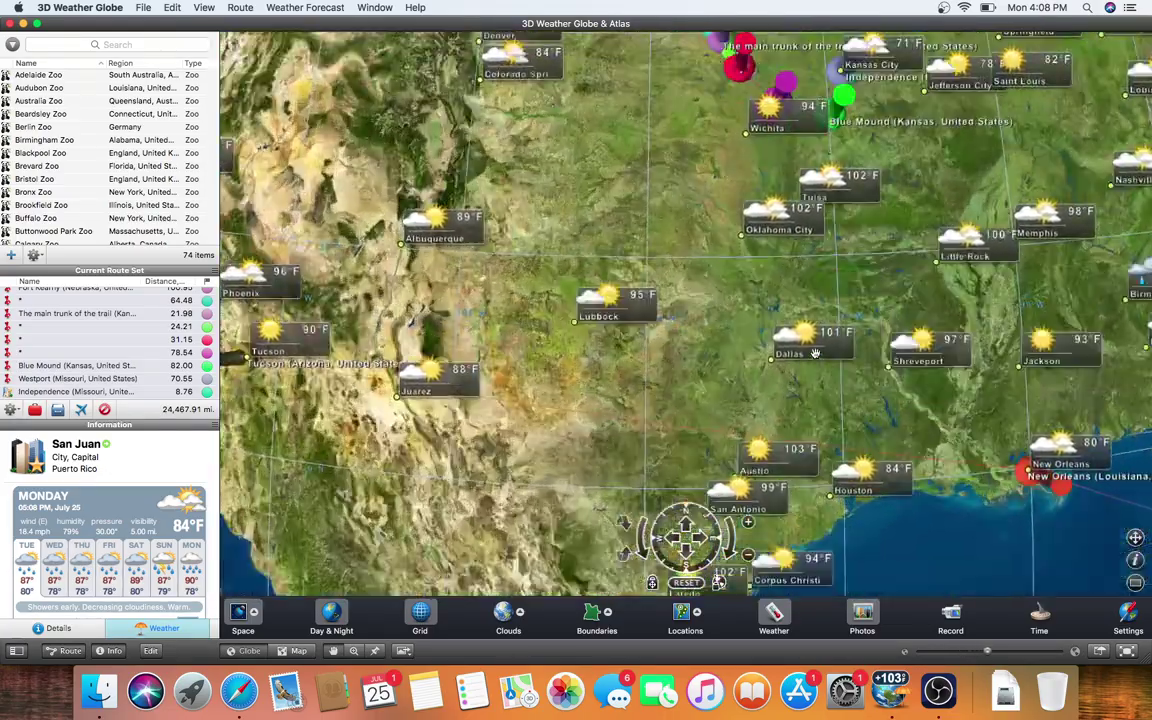
scroll(815, 353, "up", 4)
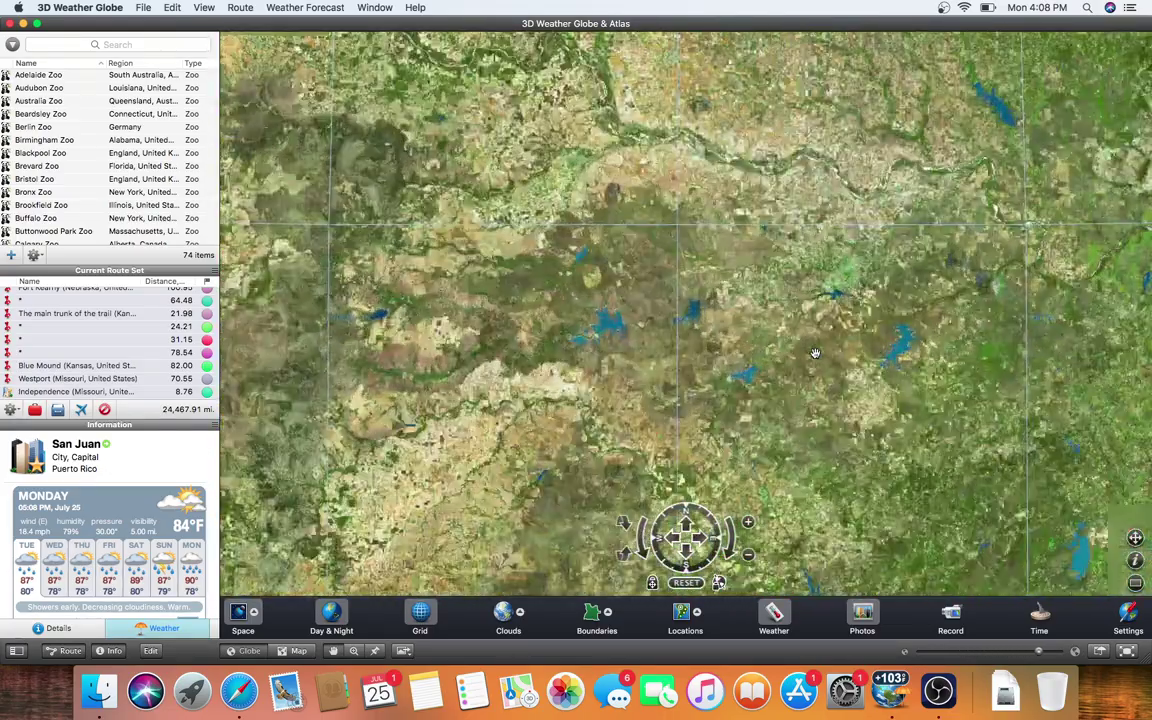
scroll(815, 353, "down", 5)
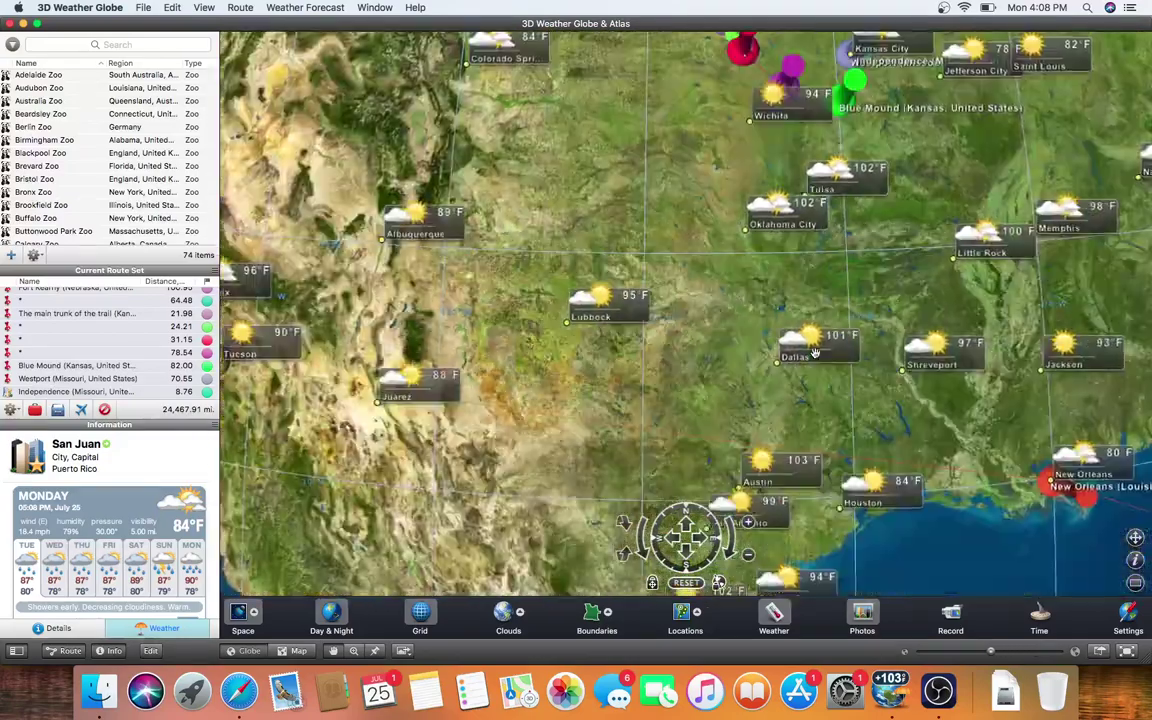
scroll(815, 353, "down", 3)
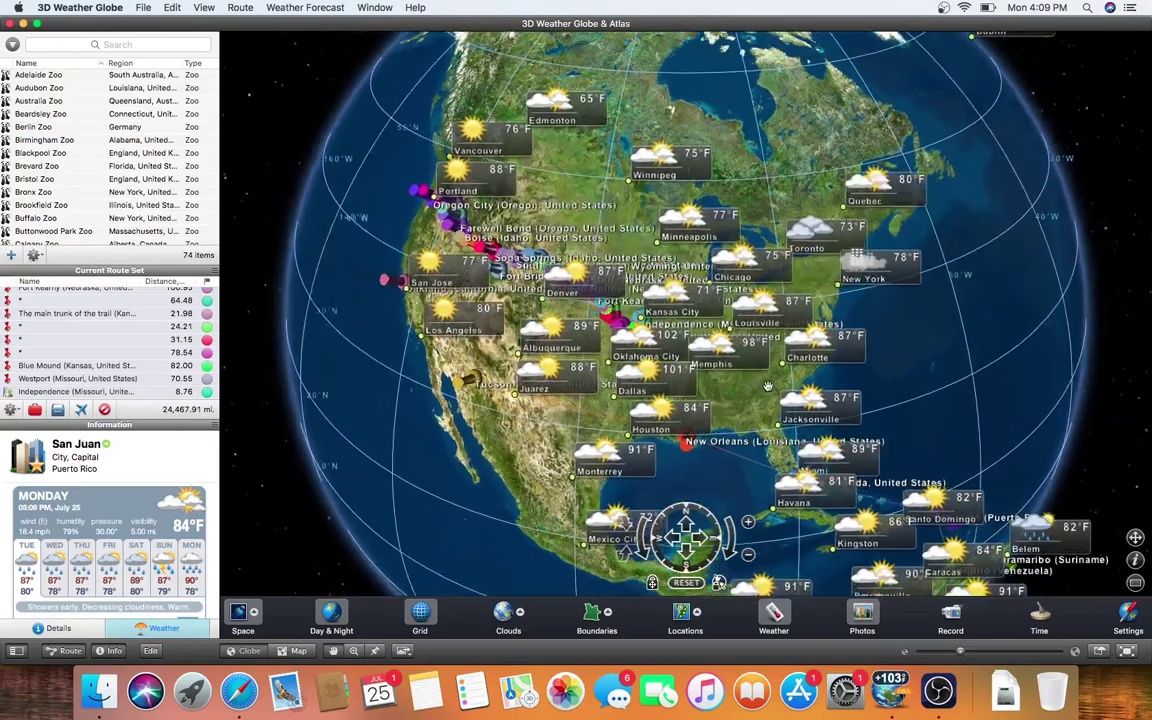
Follow the pinned trail route across the western United States from Independence, Missouri, towards Oregon City, Oregon.
scroll(768, 386, "up", 5)
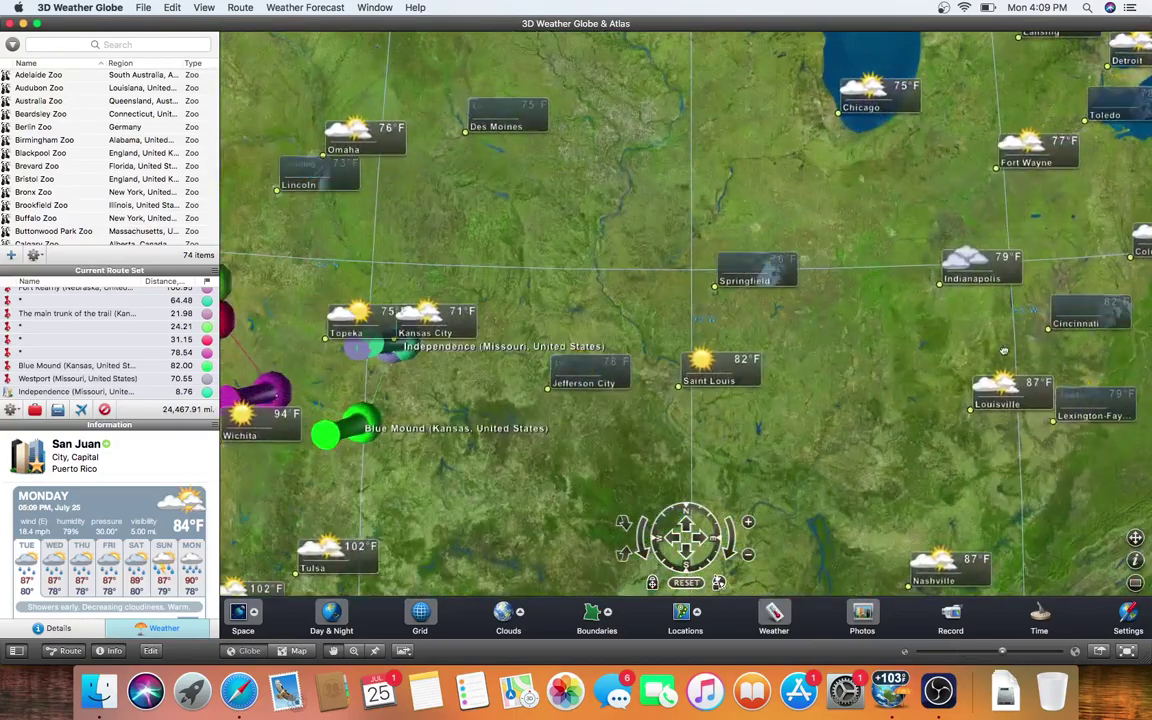
left_click_drag(496, 243, 740, 214)
left_click_drag(607, 70, 816, 190)
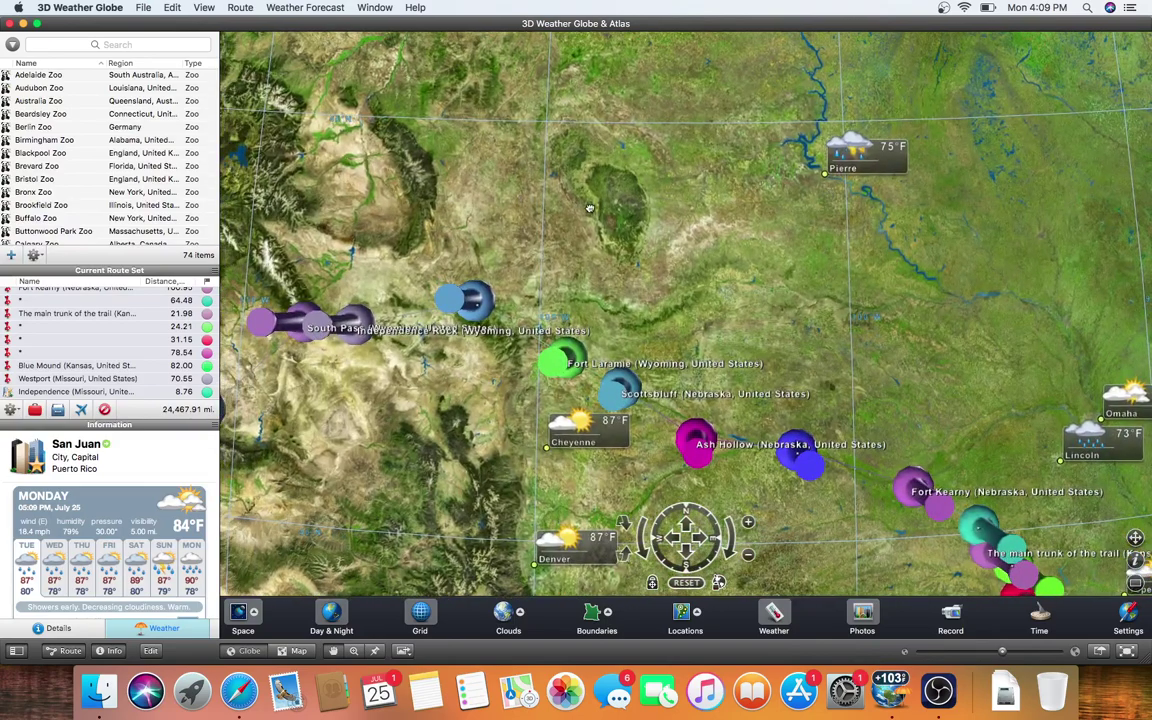
left_click_drag(590, 208, 840, 204)
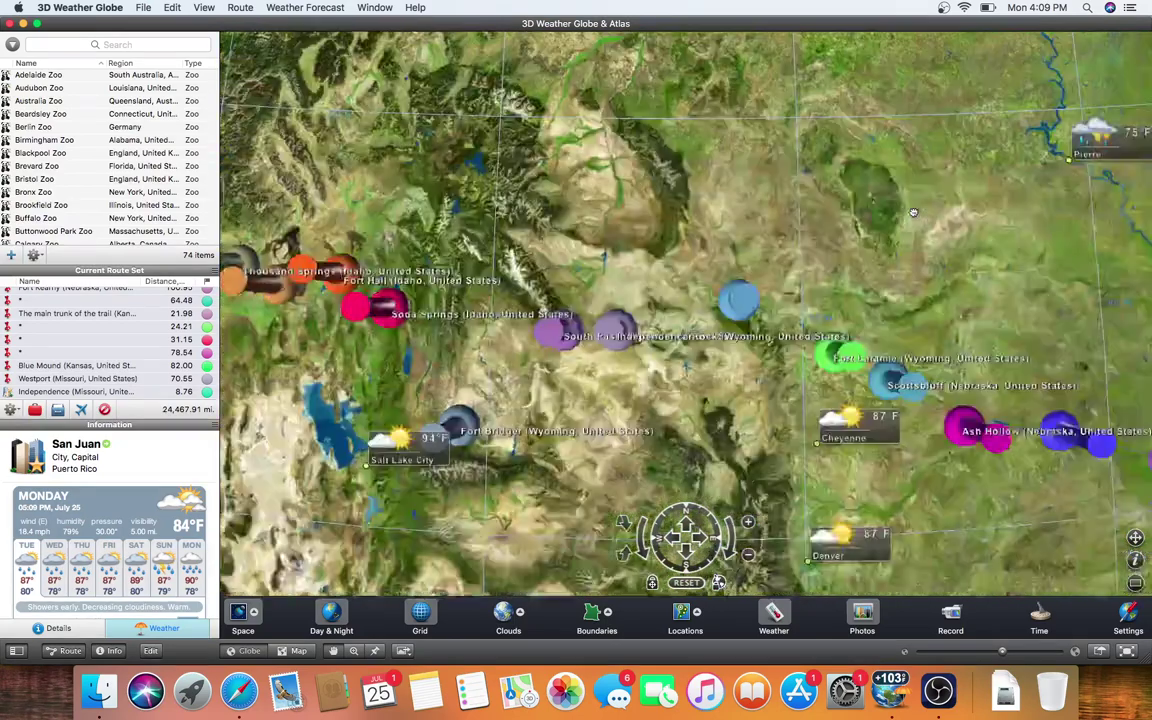
left_click_drag(480, 185, 640, 216)
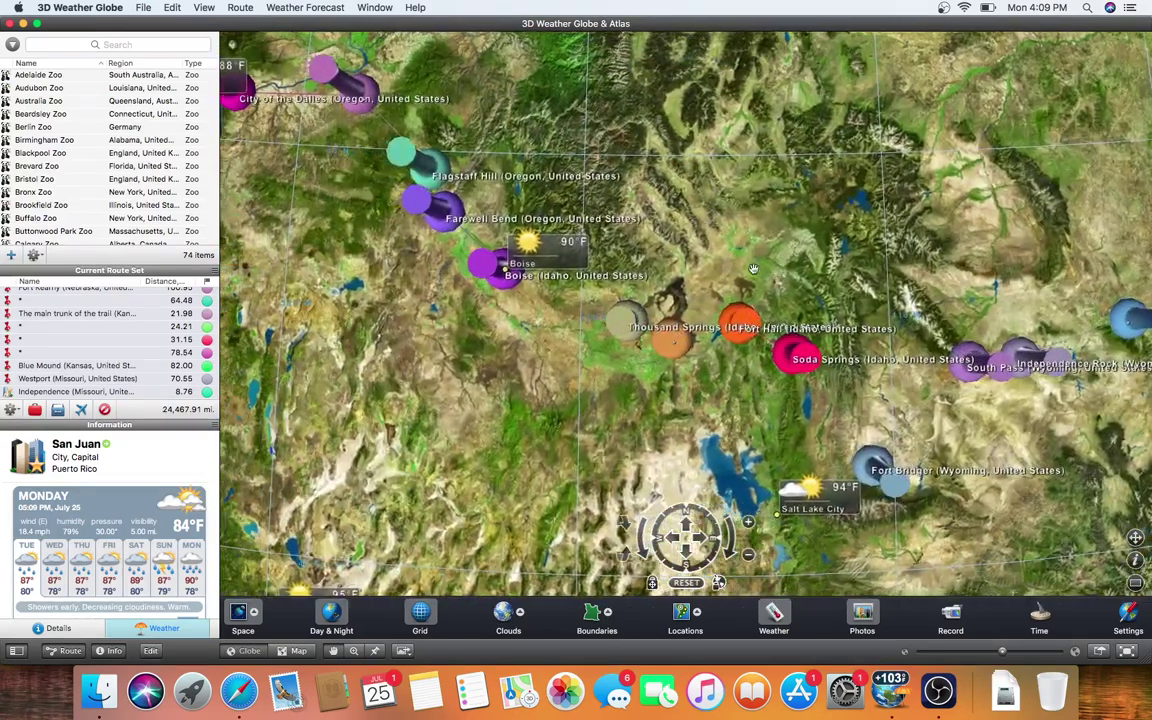
scroll(451, 172, "up", 2)
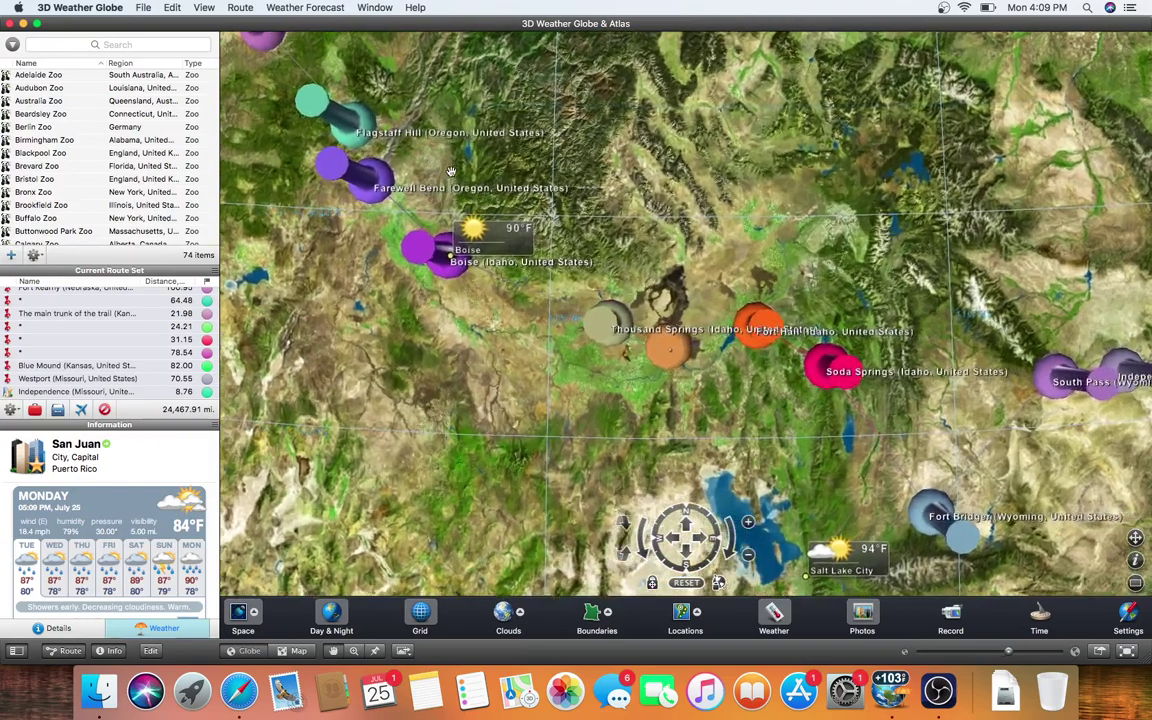
scroll(451, 172, "down", 5)
scroll(451, 172, "down", 3)
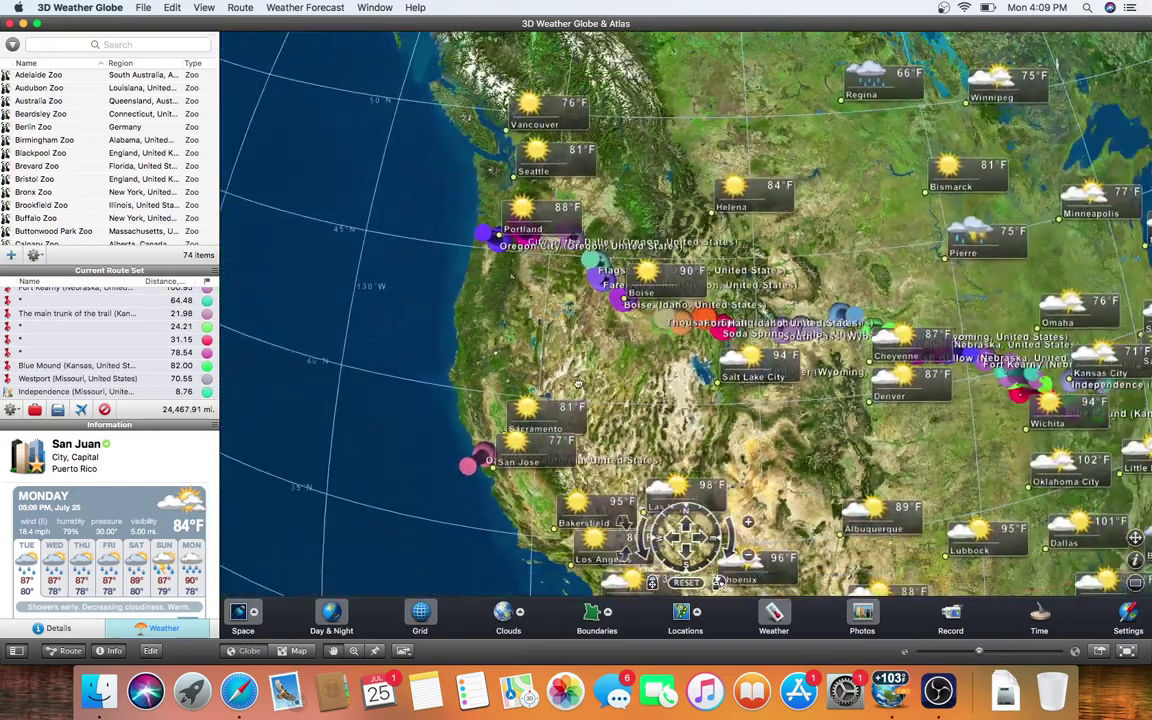
Select Dallas on the globe and read through its weekly forecast and detailed current conditions.
left_click_drag(885, 472, 813, 403)
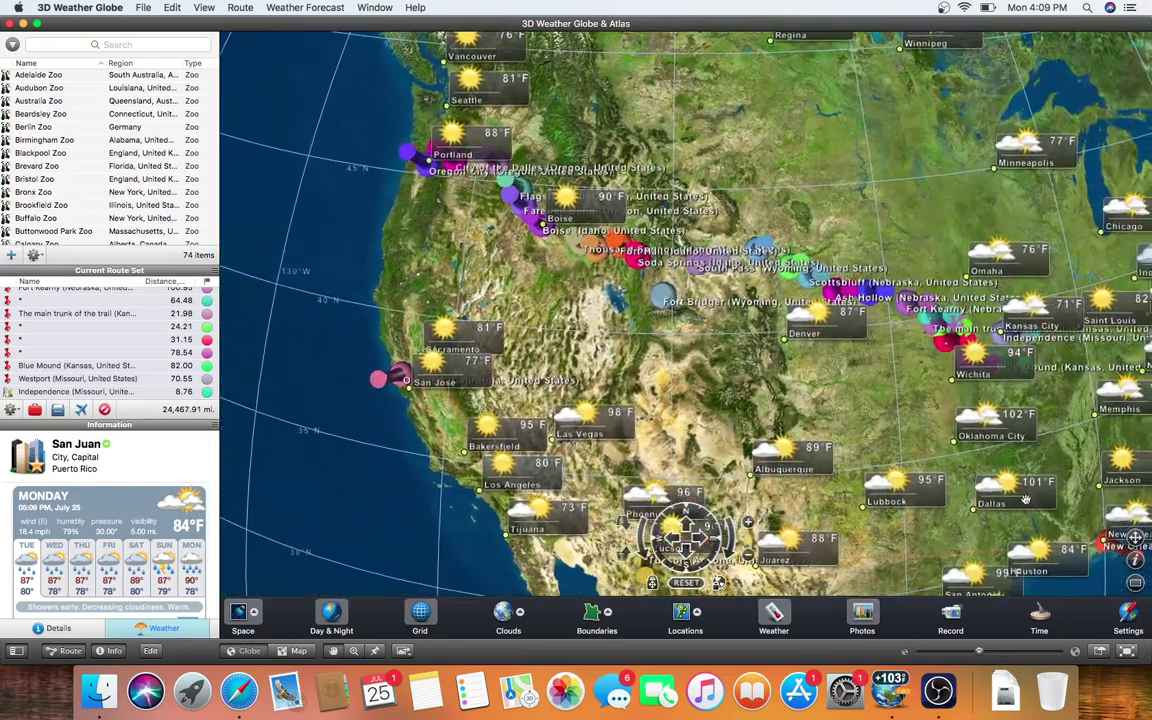
left_click(1023, 502)
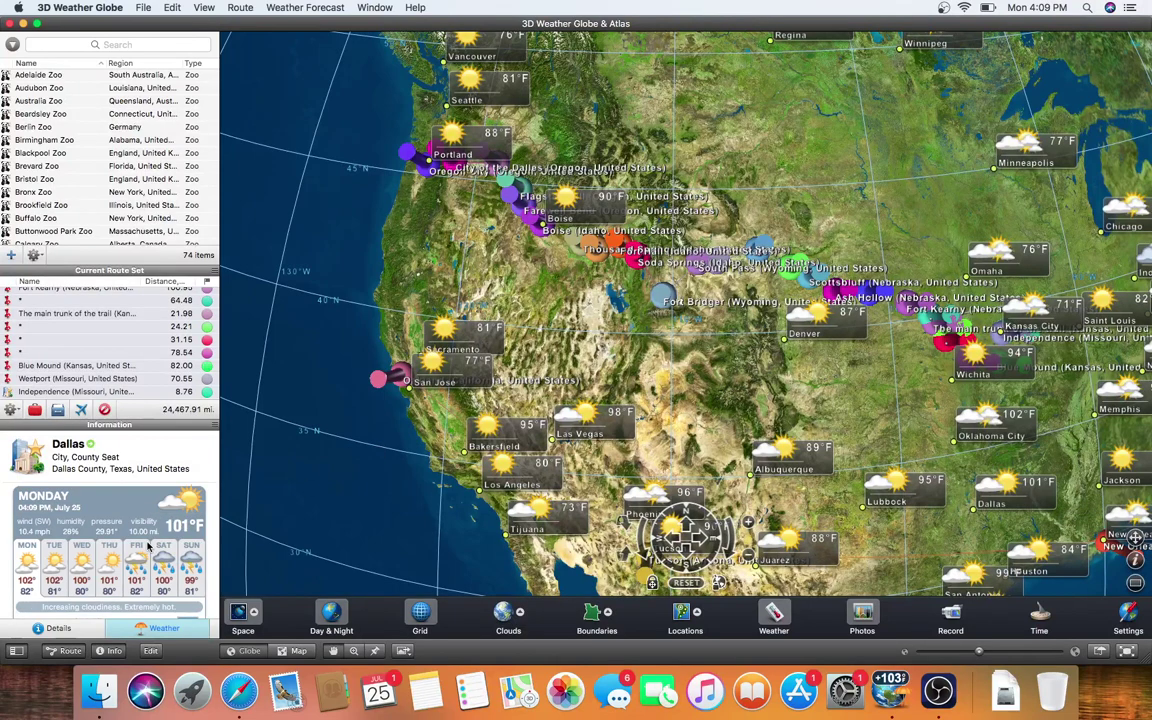
scroll(148, 546, "down", 3)
scroll(148, 546, "up", 3)
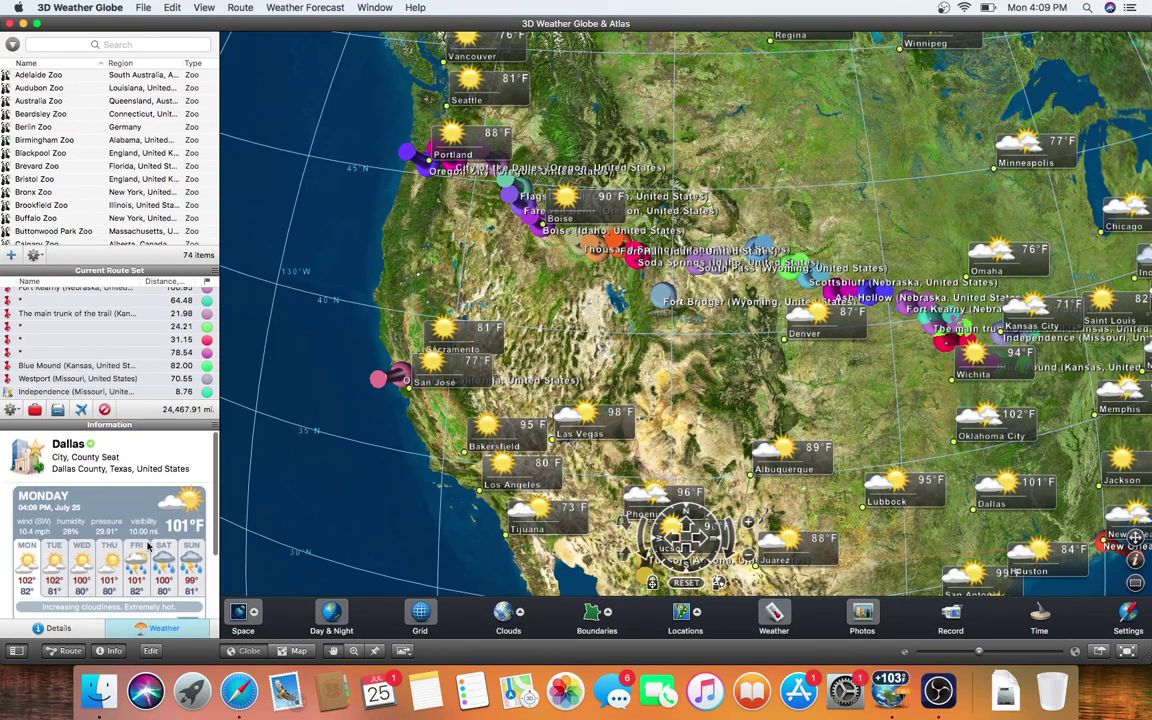
scroll(148, 546, "down", 1)
scroll(148, 546, "down", 3)
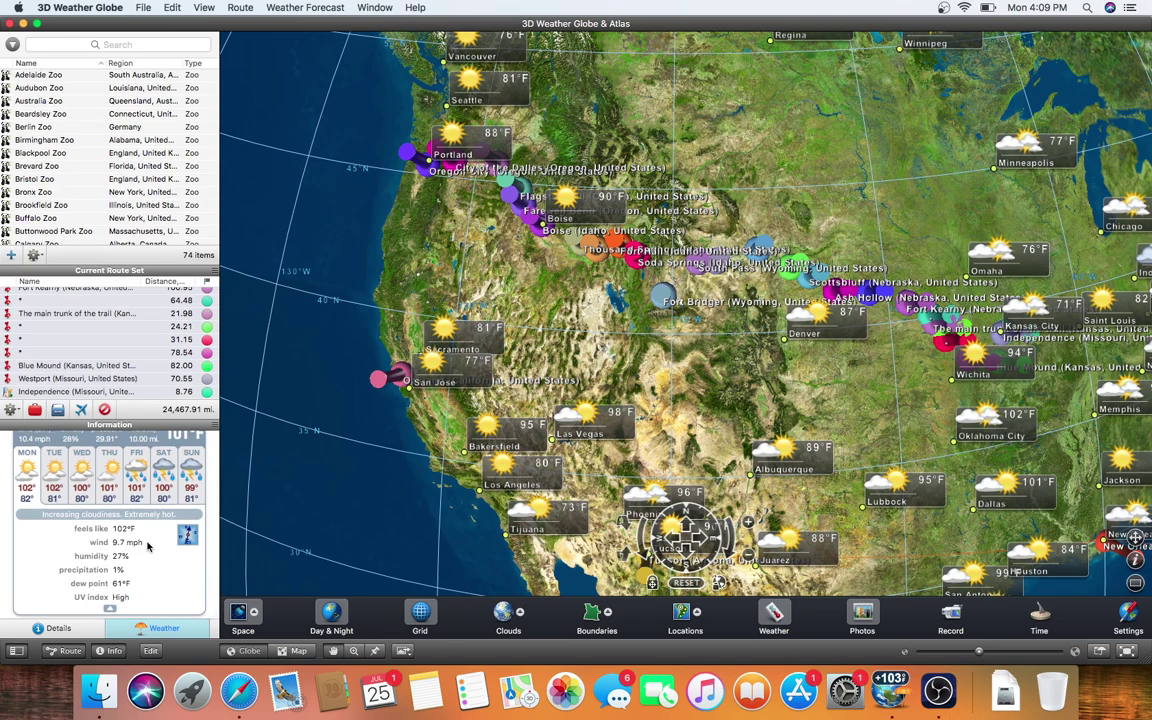
scroll(148, 546, "up", 3)
scroll(654, 440, "up", 1)
scroll(653, 440, "down", 3)
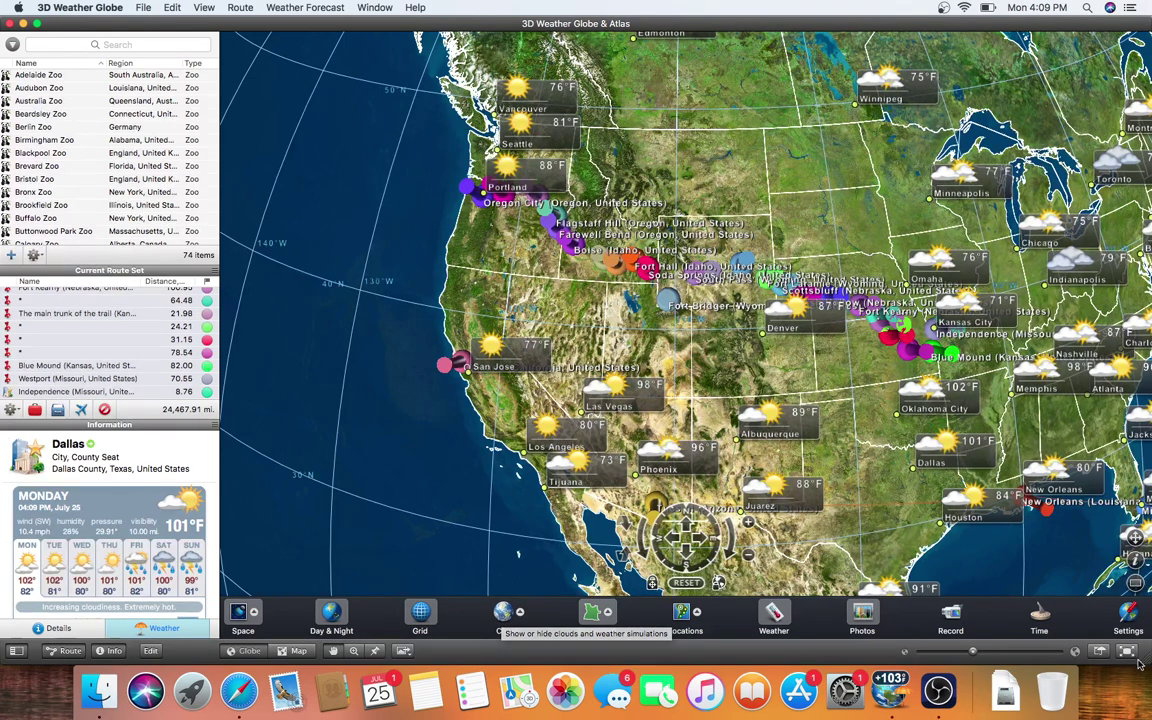
mouse_move(686, 23)
left_mouse_down()
mouse_move(686, 172)
mouse_move(686, 23)
left_mouse_up()
left_click(938, 700)
left_click(893, 712)
left_click(895, 713)
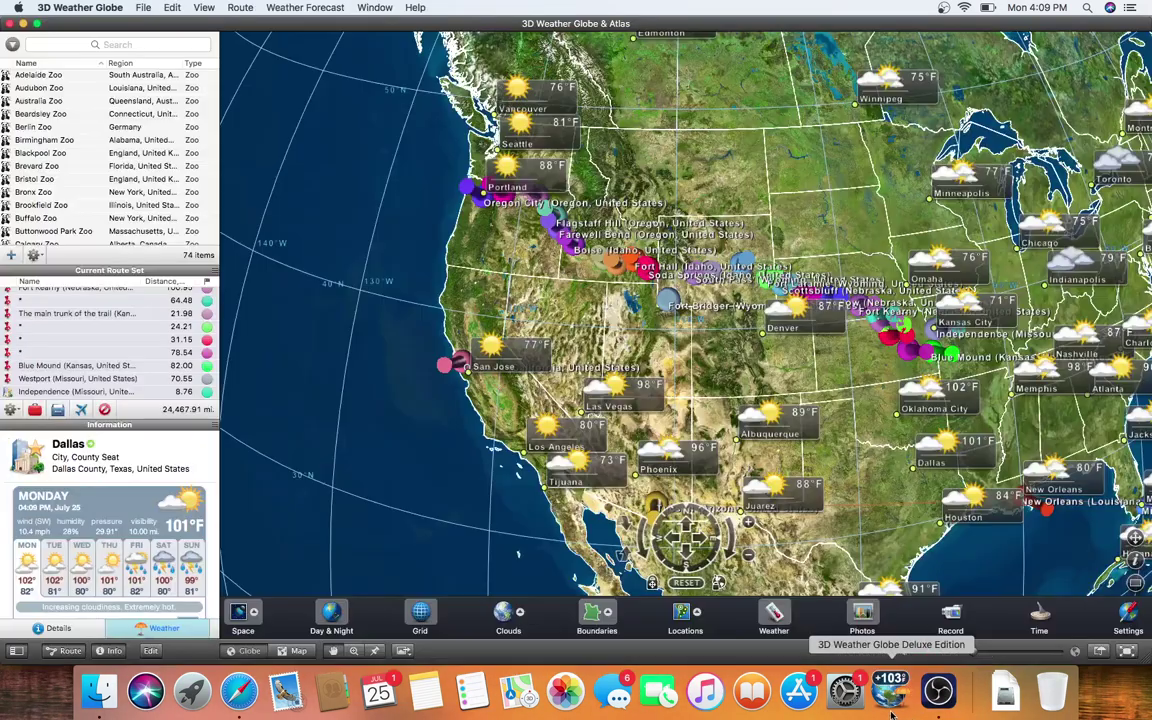
Examine the country and state boundaries on the globe, from the full planet down to the Utah, Wyoming and Colorado area.
scroll(1078, 559, "down", 4)
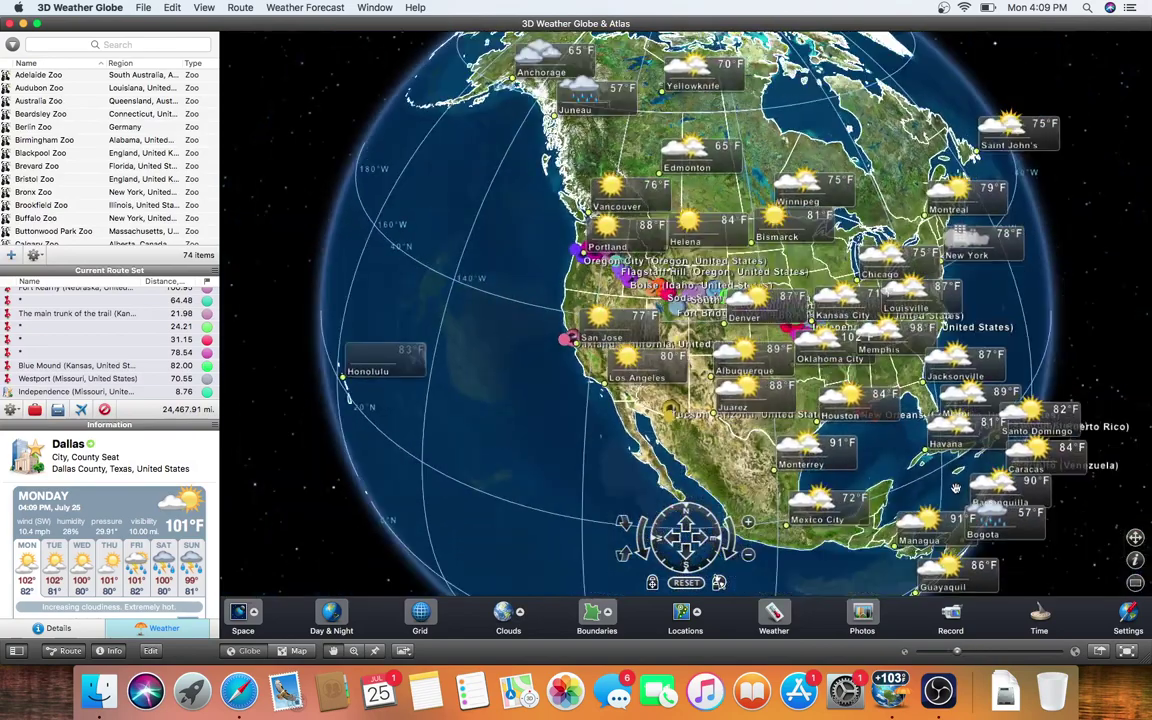
scroll(951, 489, "down", 3)
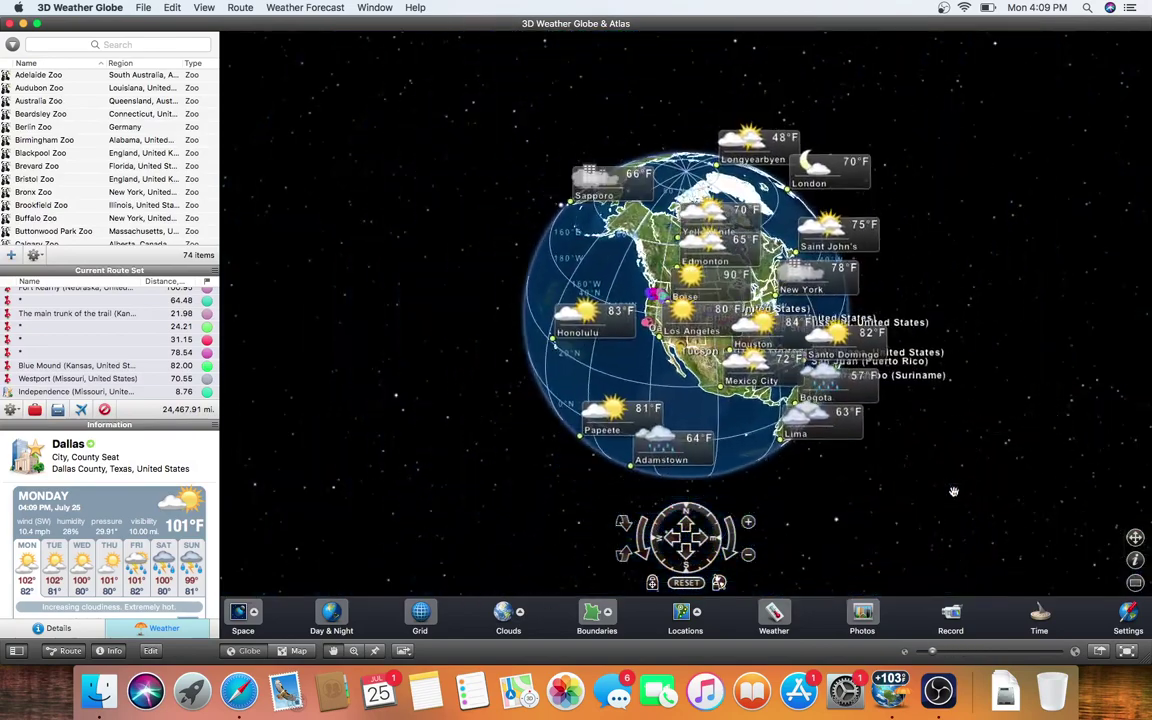
scroll(951, 489, "up", 5)
scroll(916, 409, "up", 5)
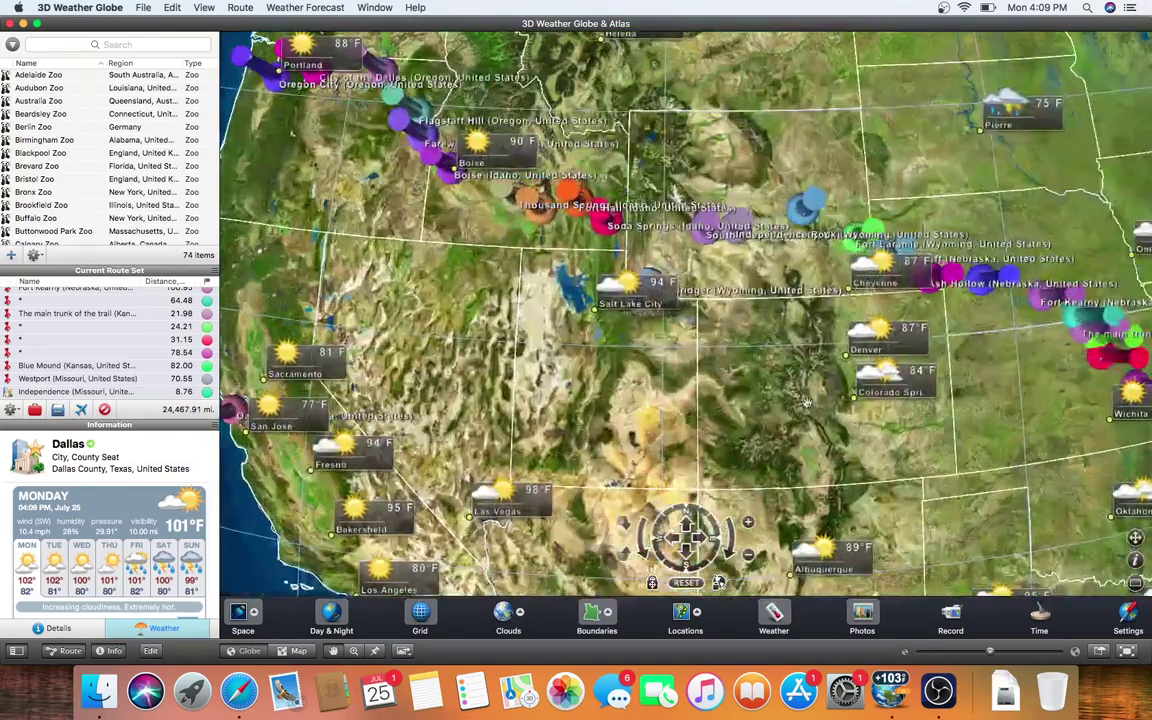
scroll(795, 401, "up", 6)
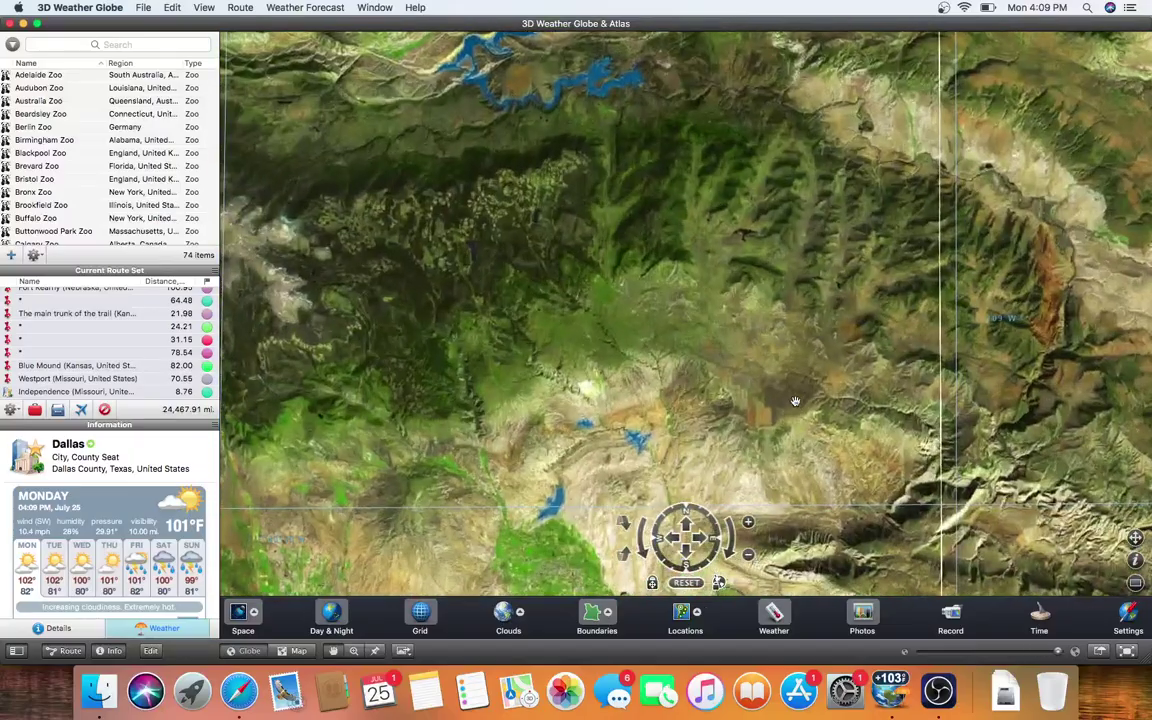
scroll(794, 401, "down", 5)
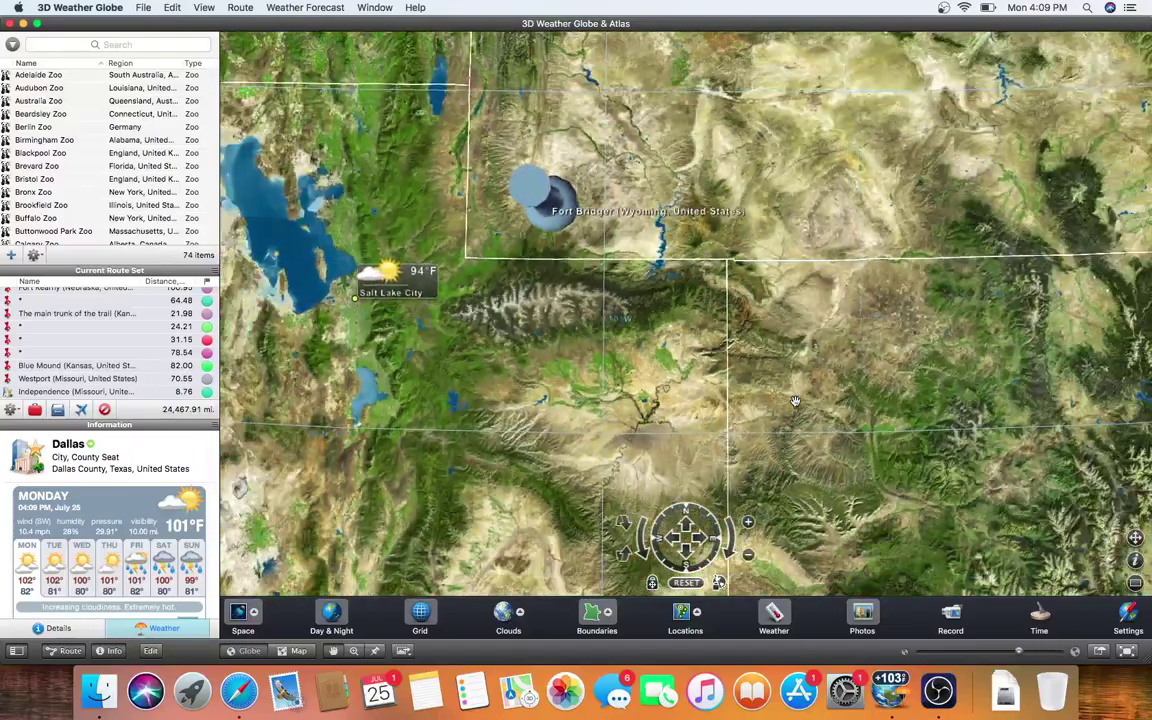
scroll(794, 401, "down", 5)
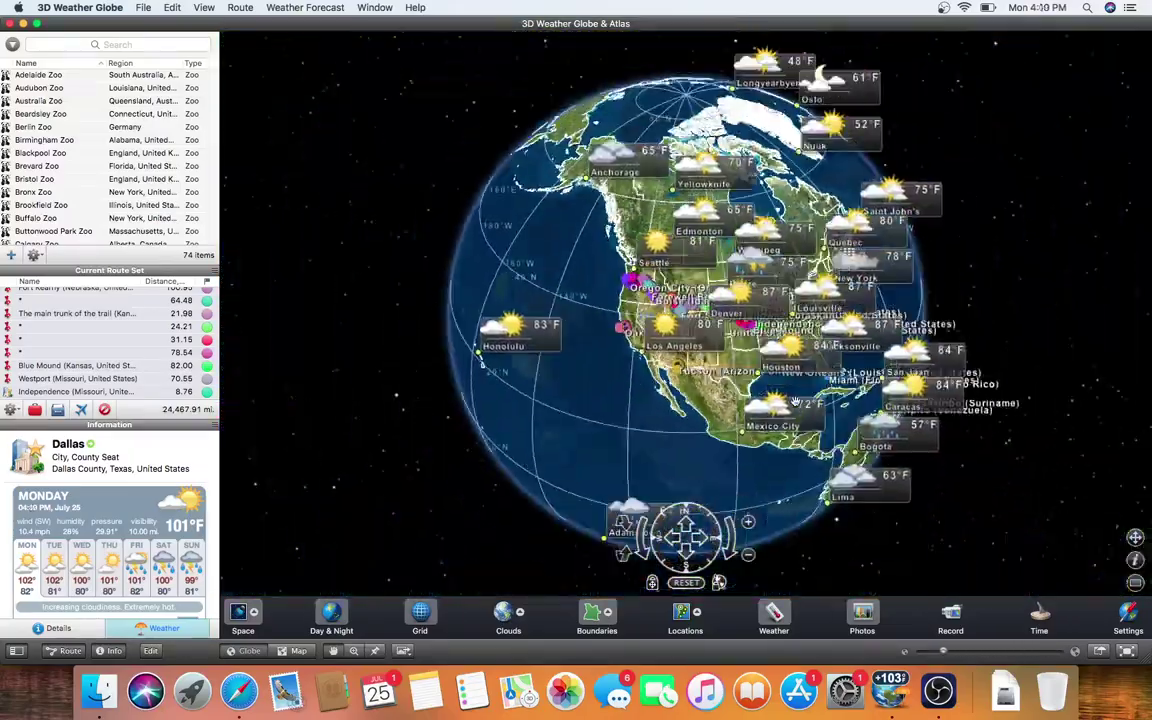
scroll(794, 401, "up", 5)
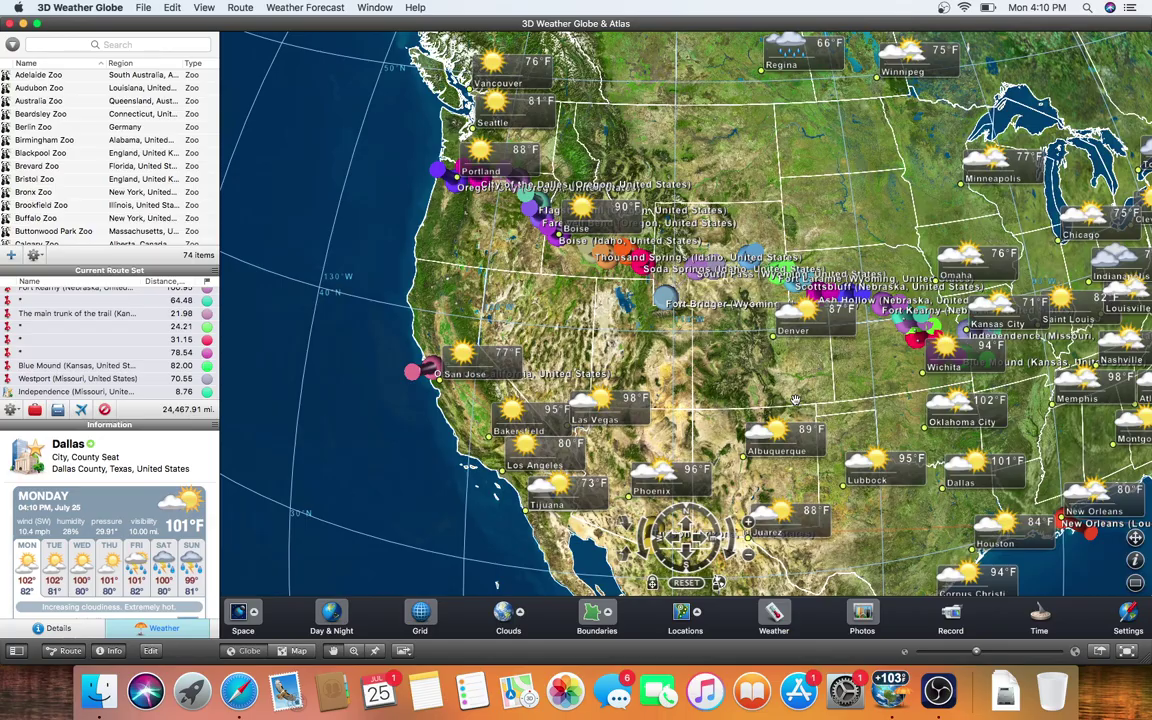
scroll(794, 401, "up", 2)
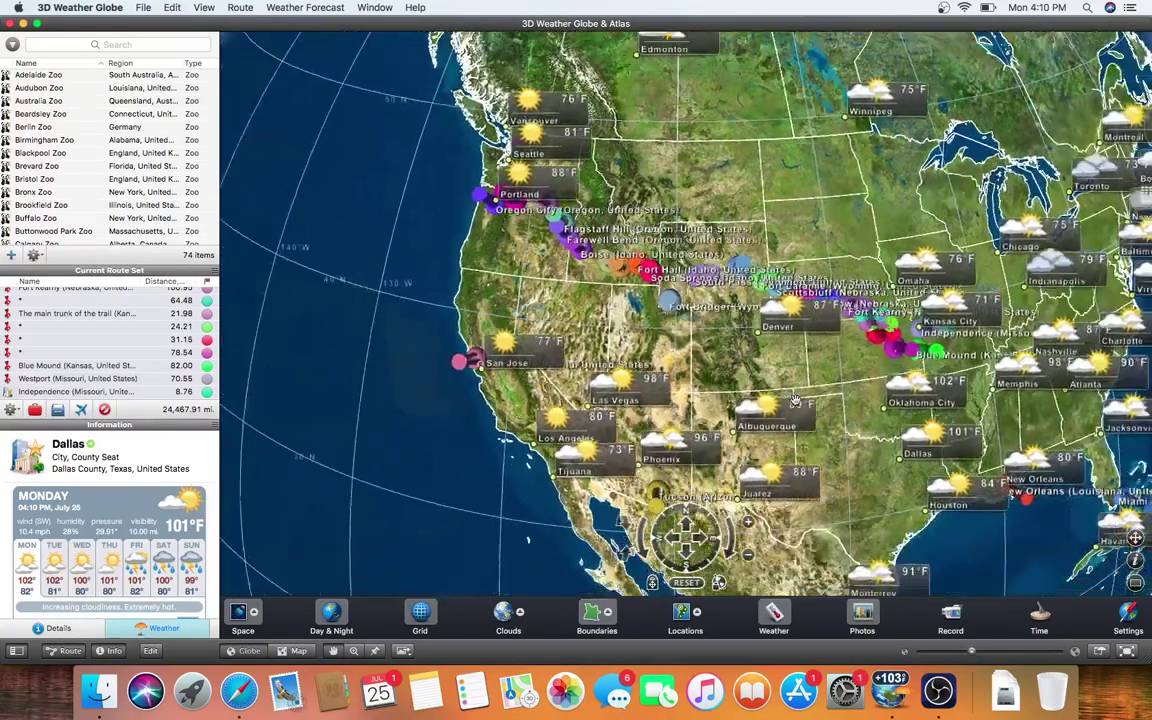
scroll(794, 401, "up", 3)
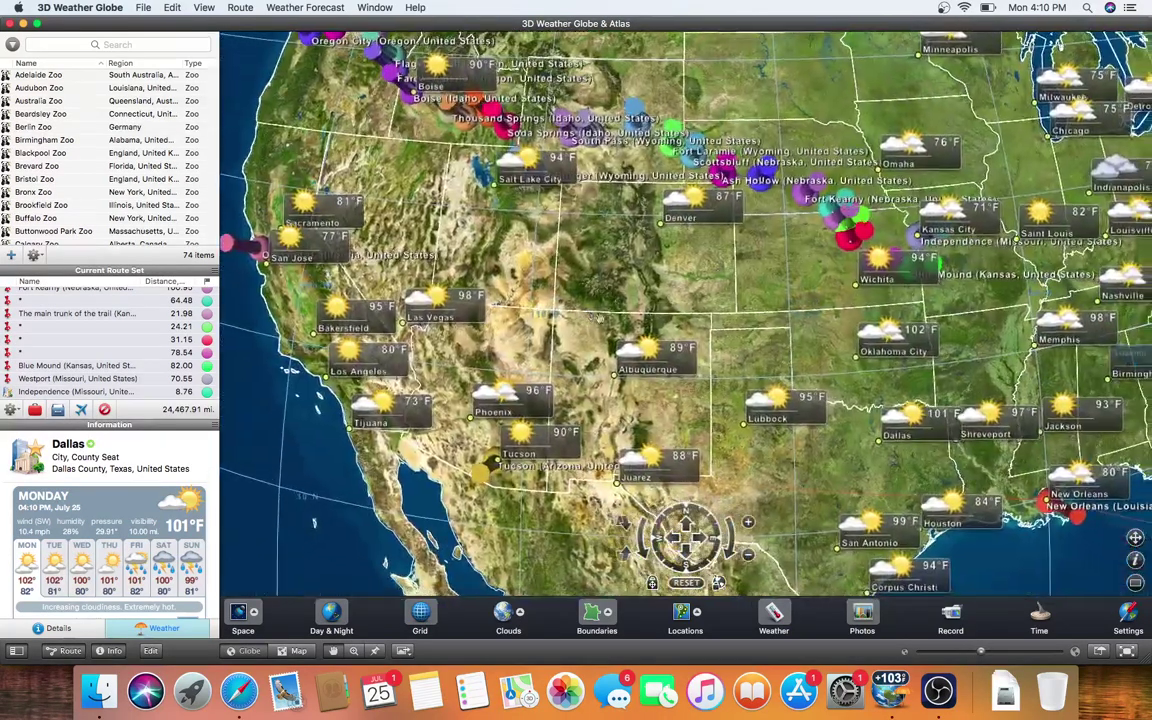
Look over the boundaries and city weather of the southern United States and northern Mexico, and browse the zoo list.
left_click_drag(774, 339, 672, 306)
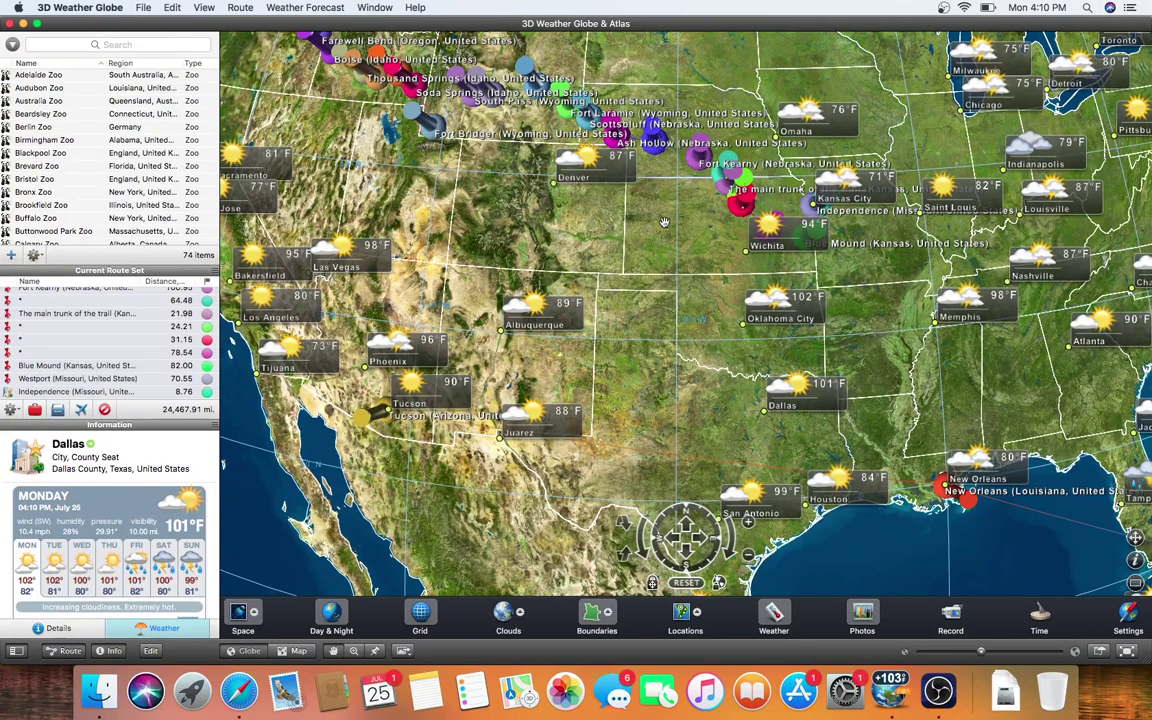
left_click_drag(637, 297, 620, 182)
scroll(669, 415, "up", 4)
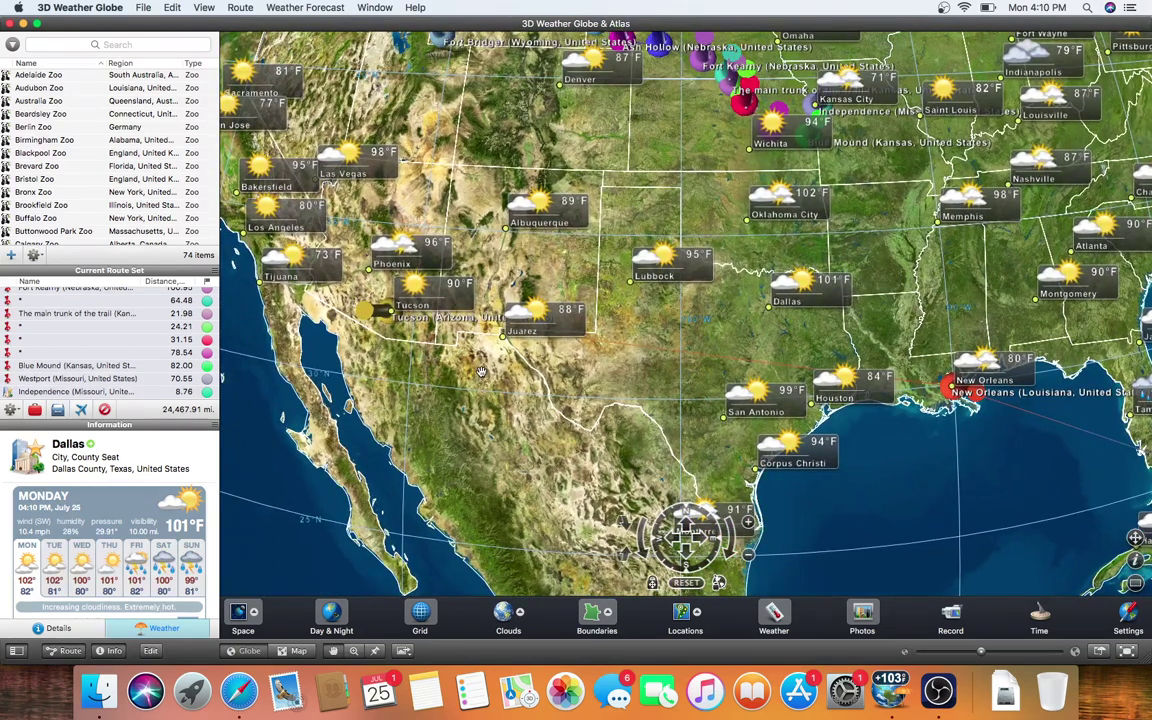
scroll(590, 384, "up", 3)
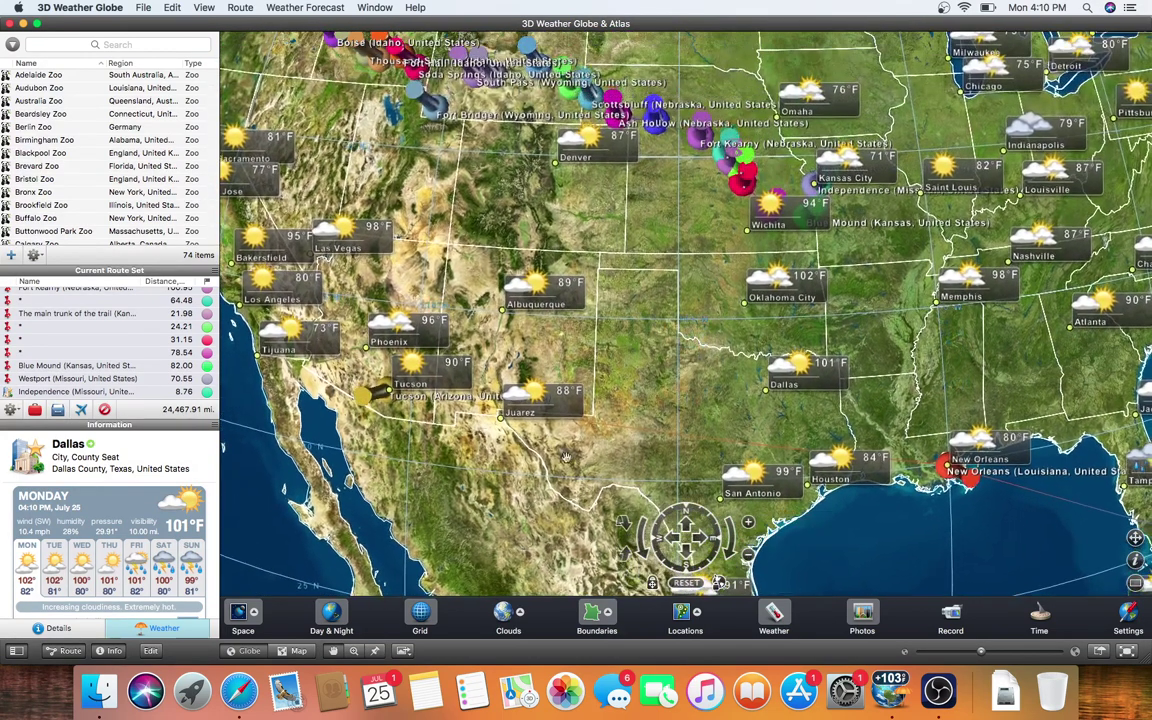
scroll(133, 224, "down", 5)
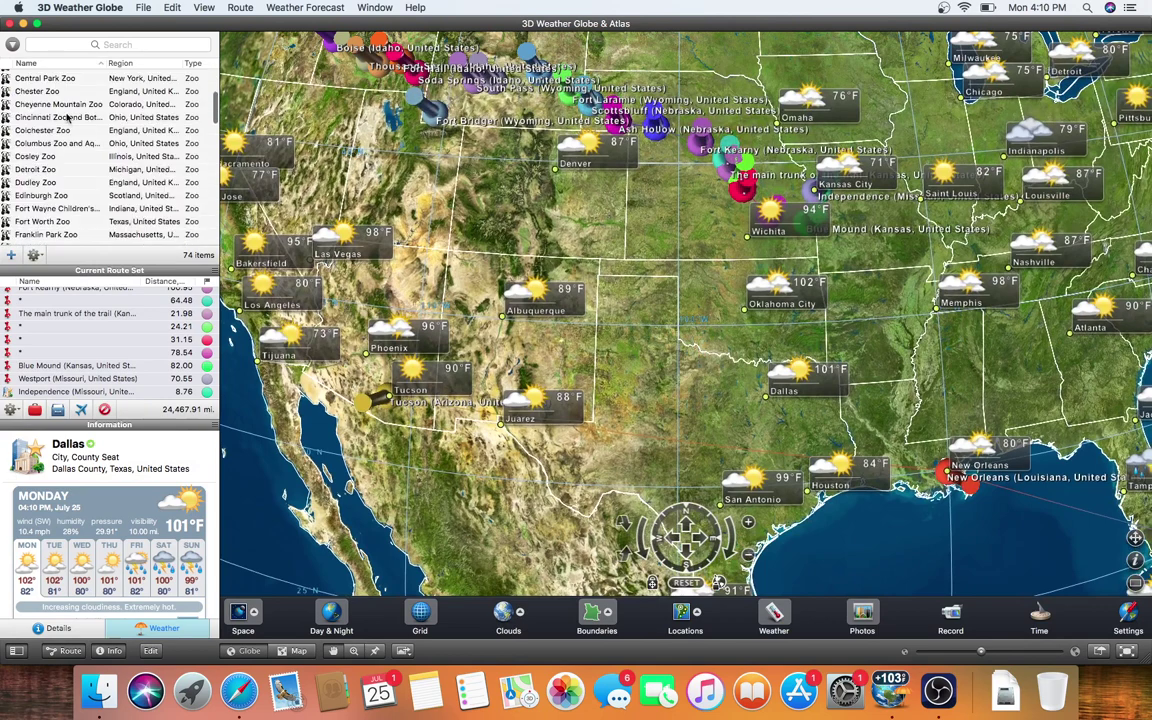
Show only the Apple Store entries in the places list.
left_click(12, 45)
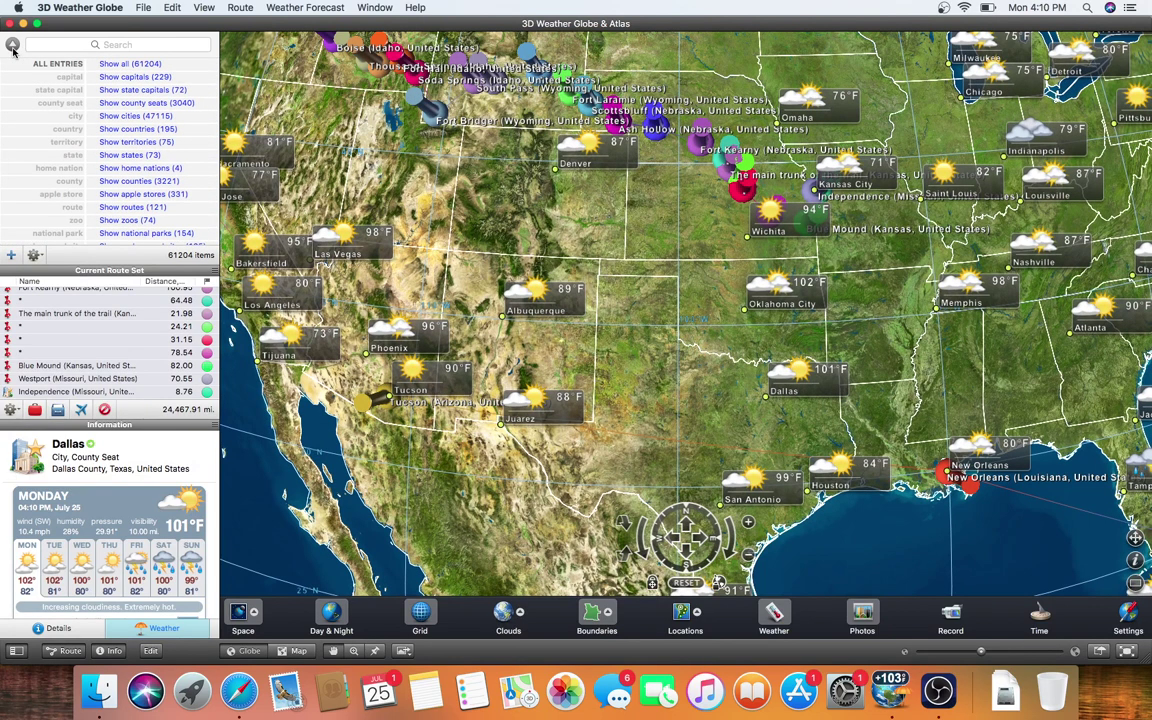
scroll(128, 170, "down", 1)
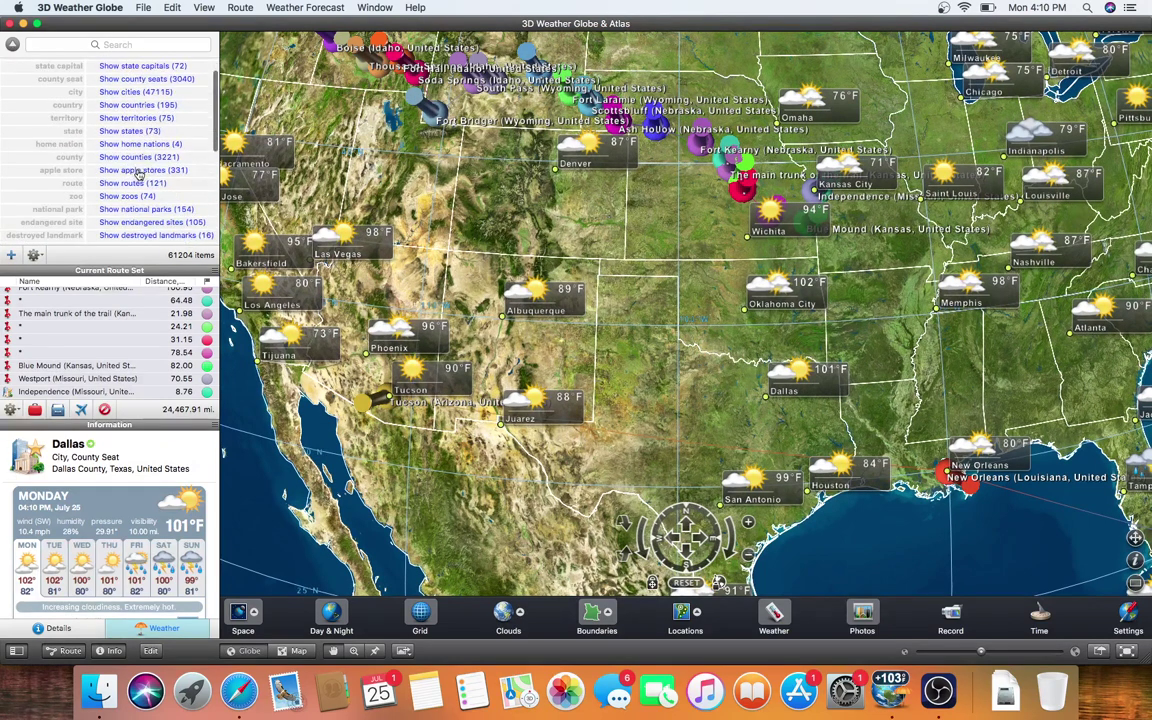
left_click(139, 175)
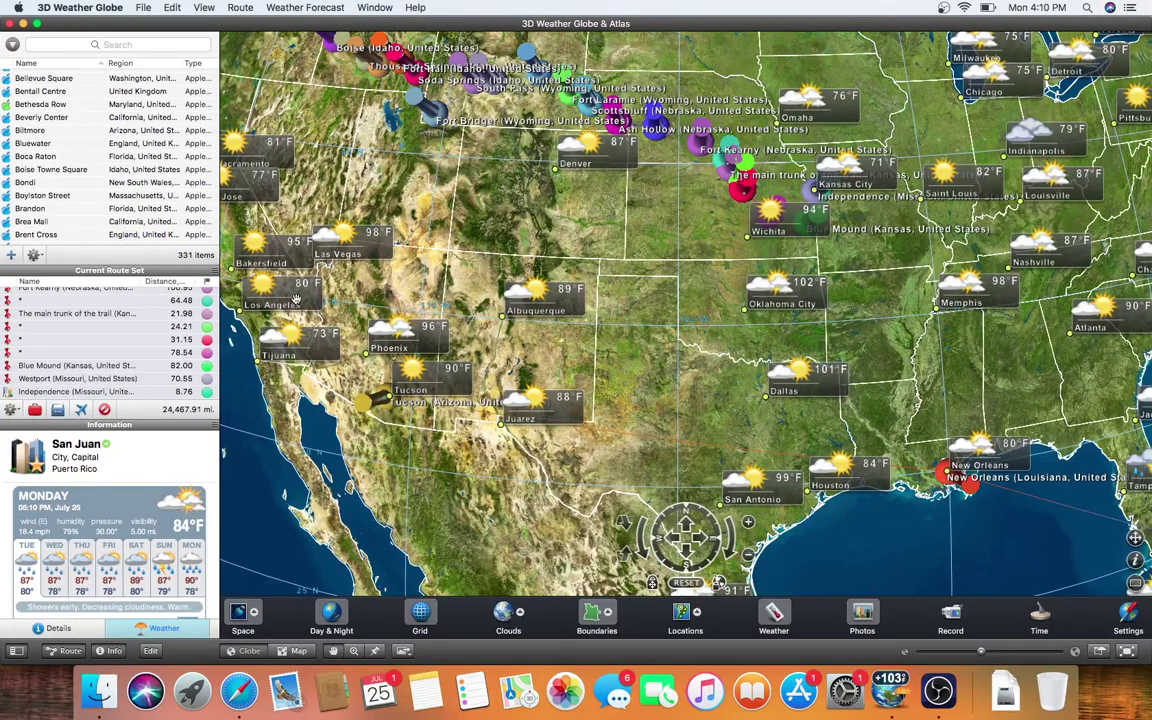
Turn on the Apple Stores location markers on the globe and look at those around Dallas, Fort Worth and Plano.
left_click(699, 612)
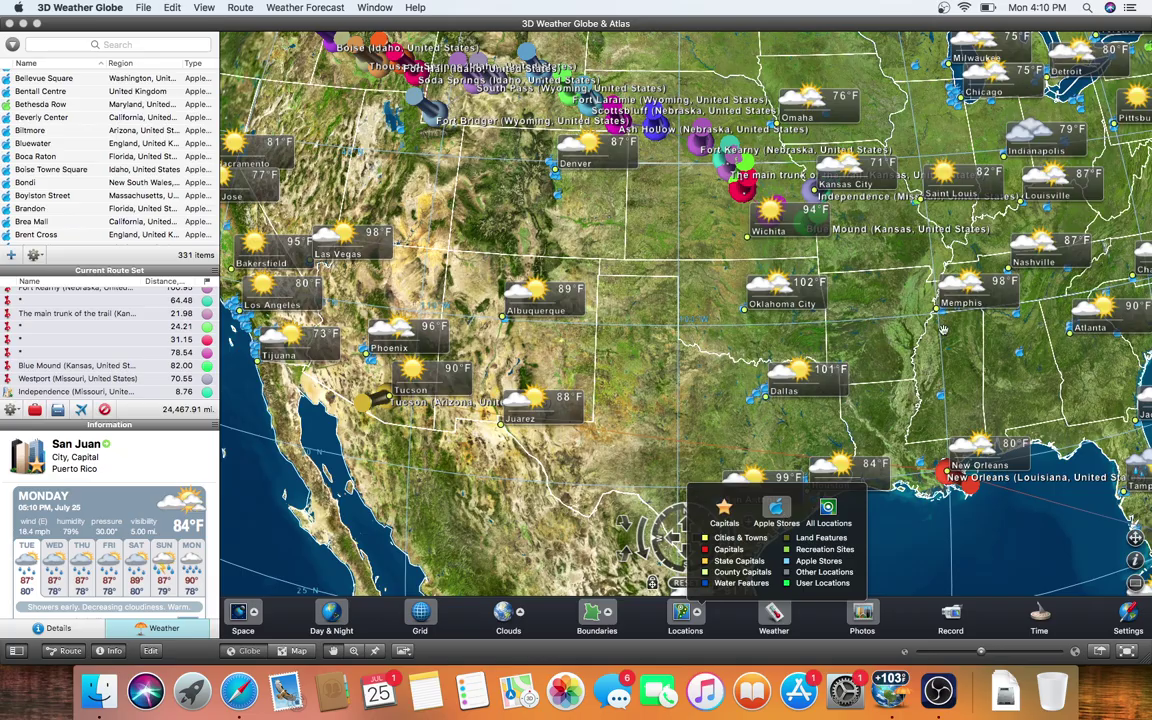
left_click(738, 333)
scroll(684, 405, "up", 5)
scroll(704, 402, "up", 5)
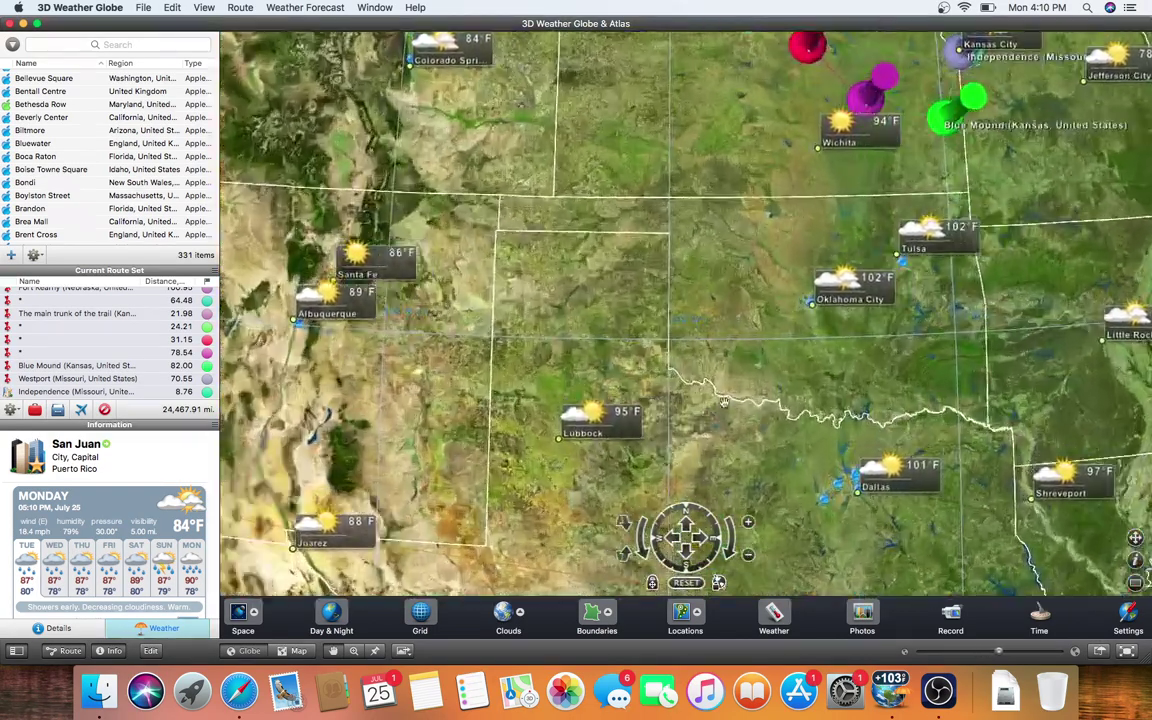
scroll(629, 402, "up", 5)
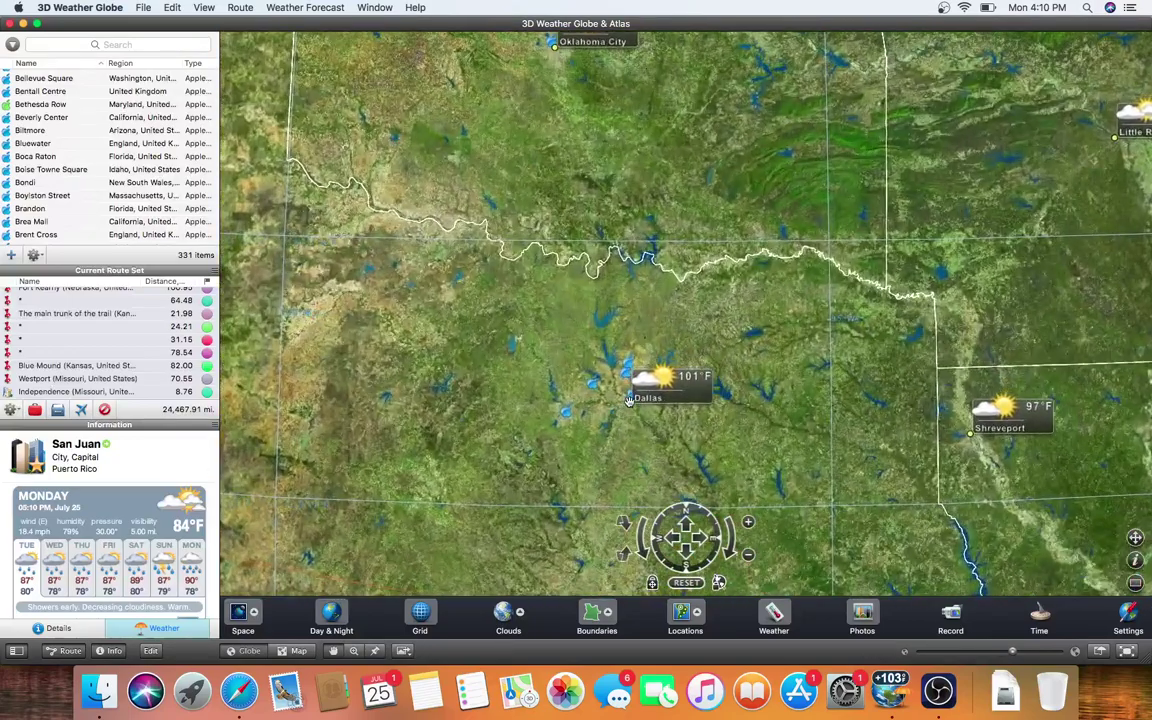
scroll(629, 400, "up", 3)
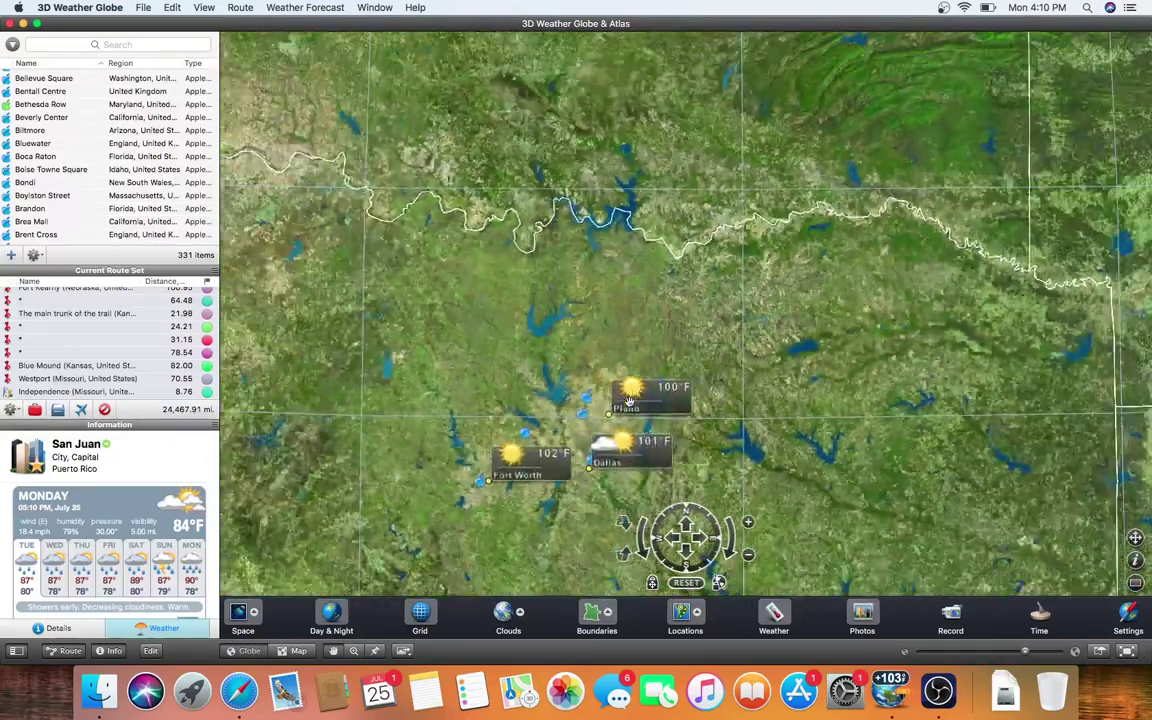
scroll(629, 402, "down", 5)
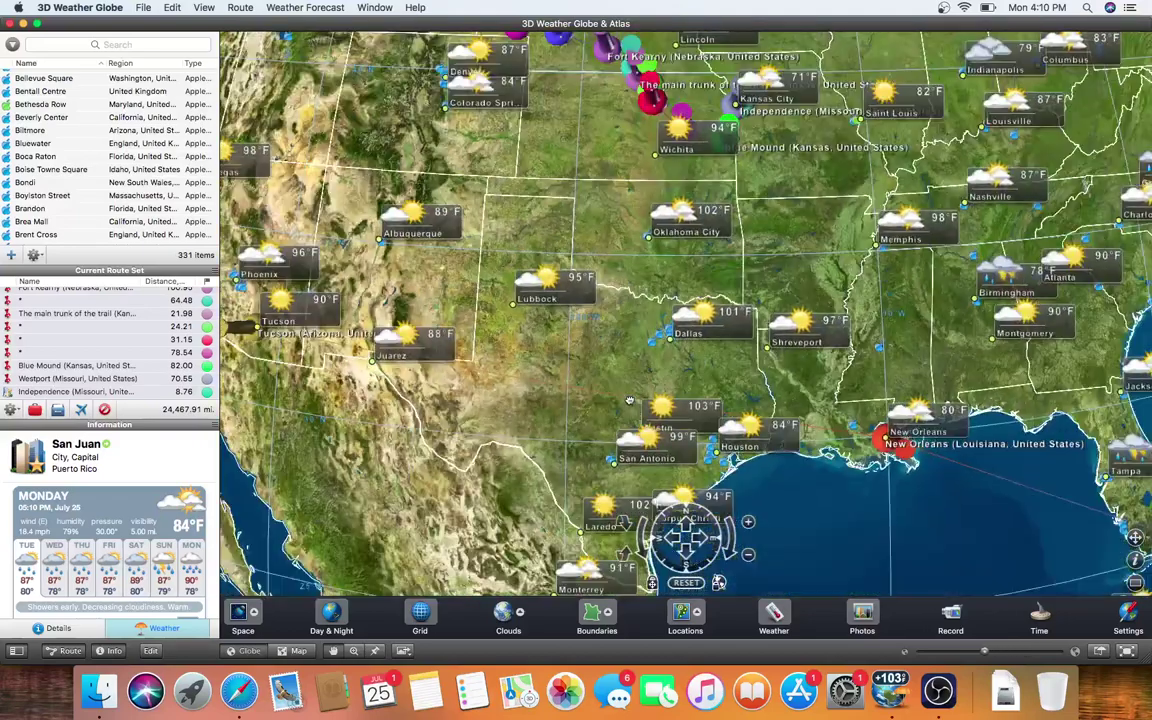
Look over the Apple Store markers and city weather around San Antonio, Austin, Houston and Corpus Christi.
left_click_drag(629, 401, 644, 280)
scroll(644, 280, "down", 2)
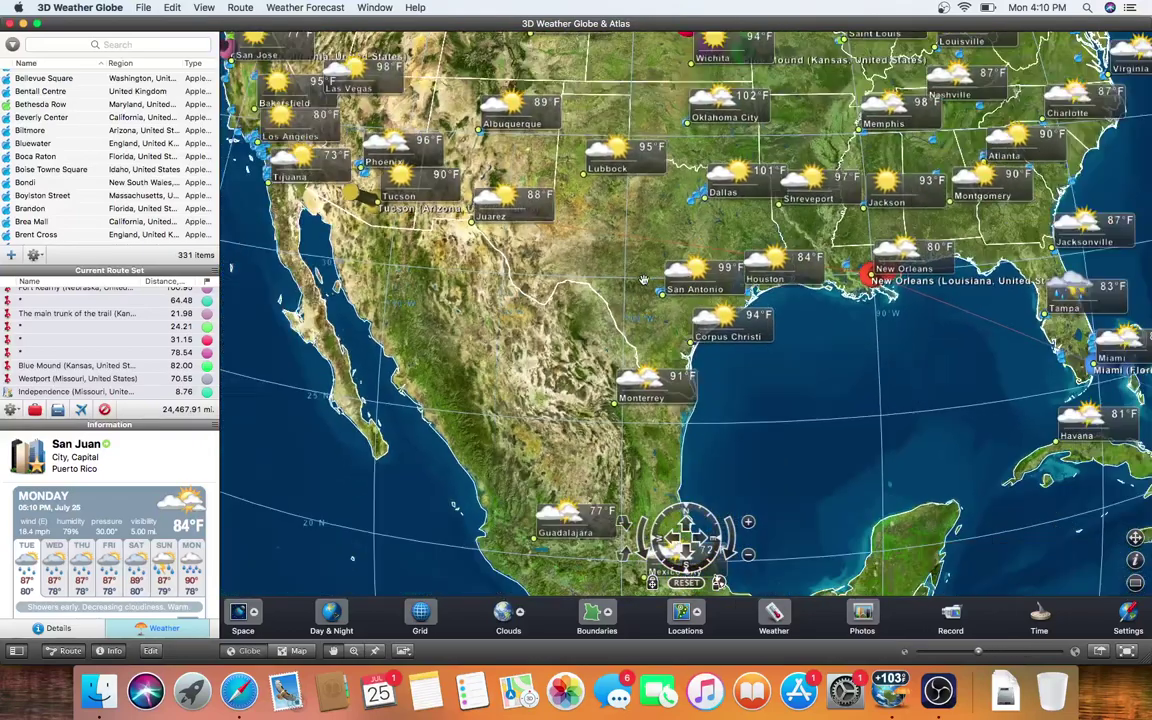
scroll(644, 279, "up", 5)
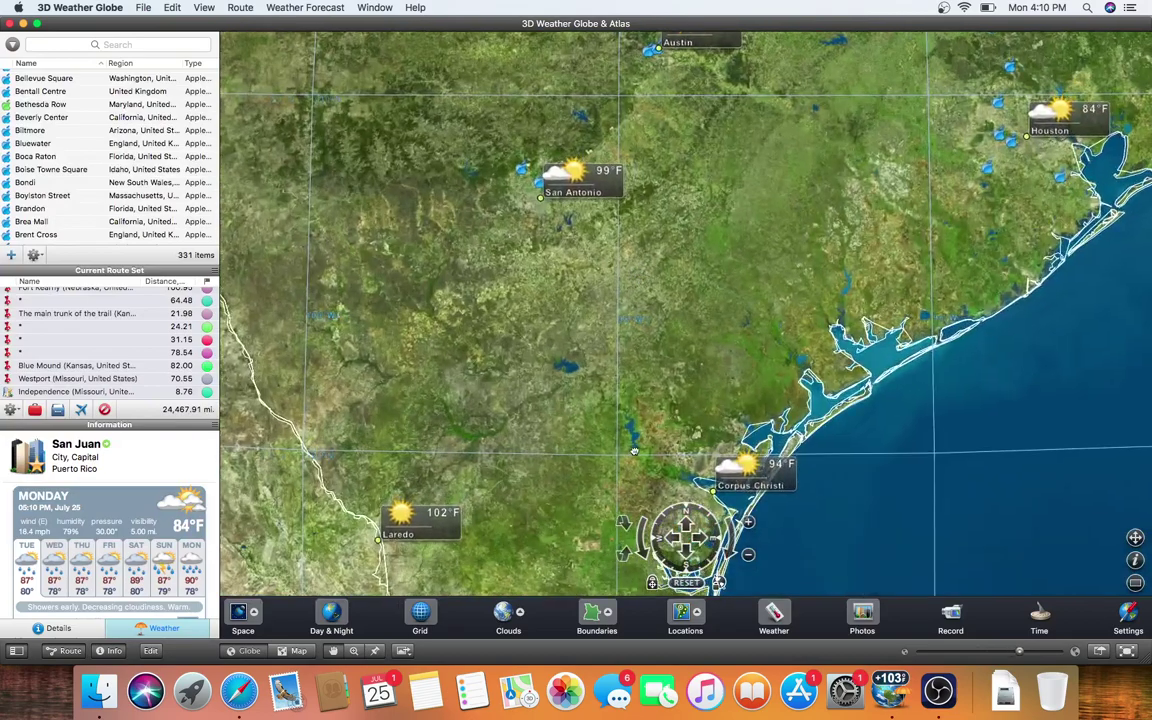
left_click_drag(634, 451, 395, 613)
scroll(795, 206, "up", 1)
scroll(795, 207, "down", 5)
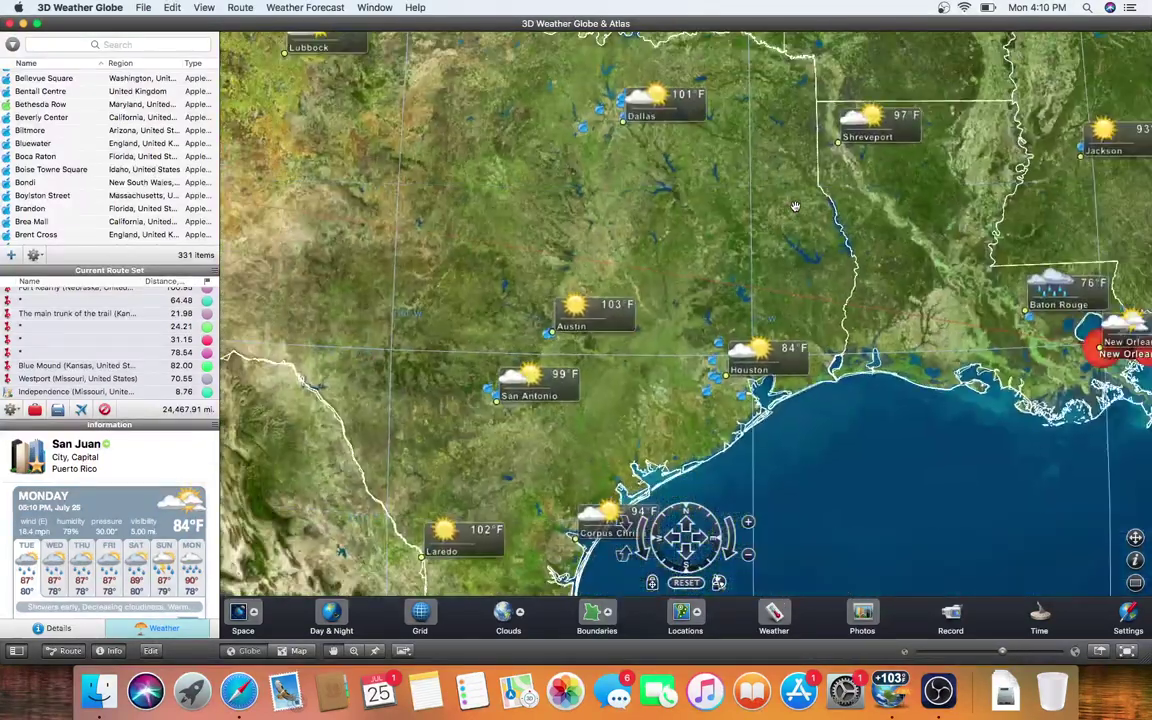
Examine the store markers and city weather along the Gulf Coast around New Orleans, from the full globe down to Louisiana.
scroll(795, 207, "down", 5)
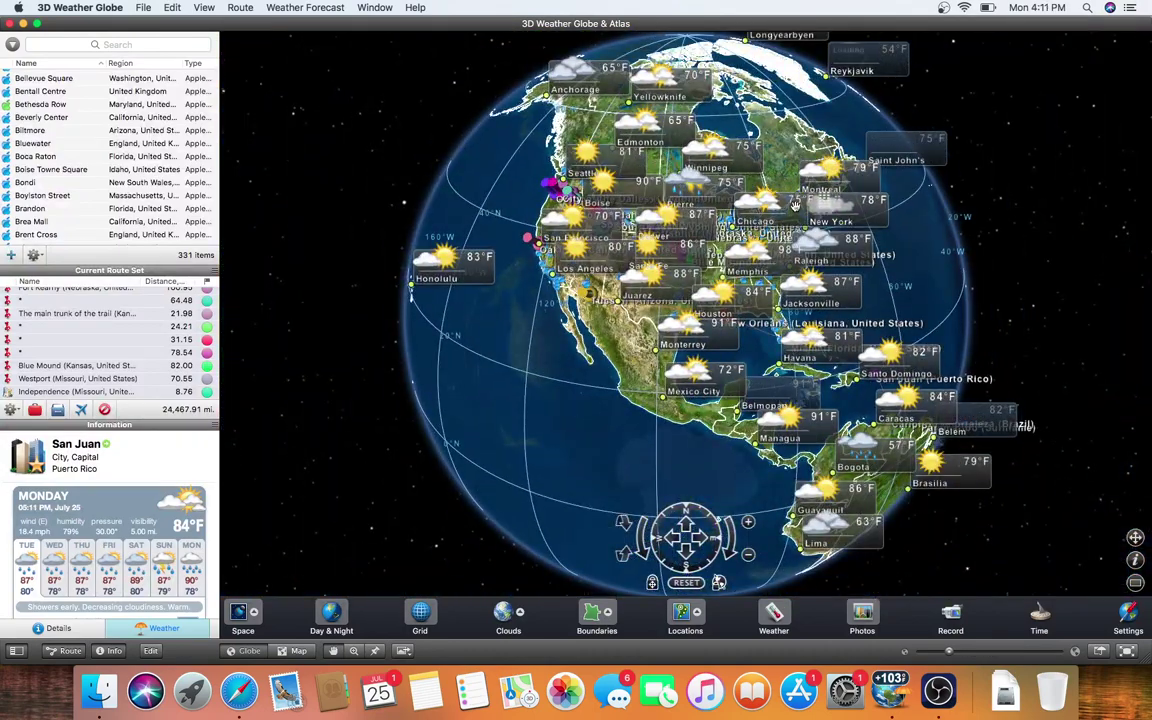
scroll(795, 207, "up", 10)
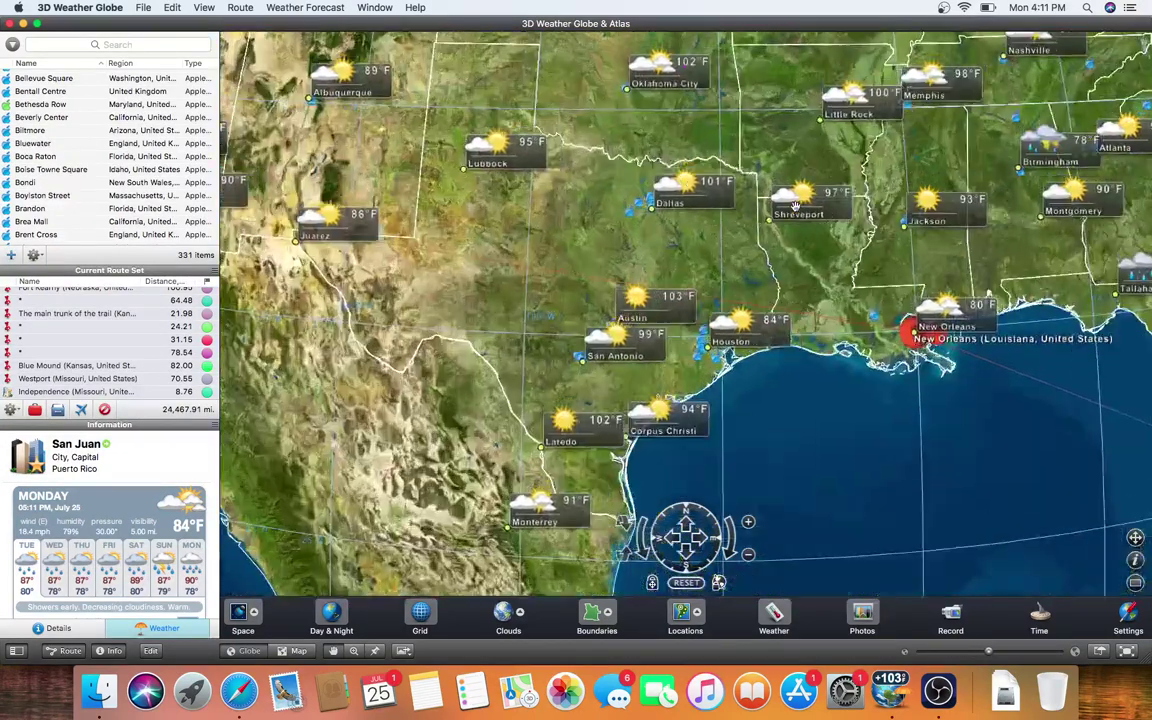
scroll(806, 181, "up", 3)
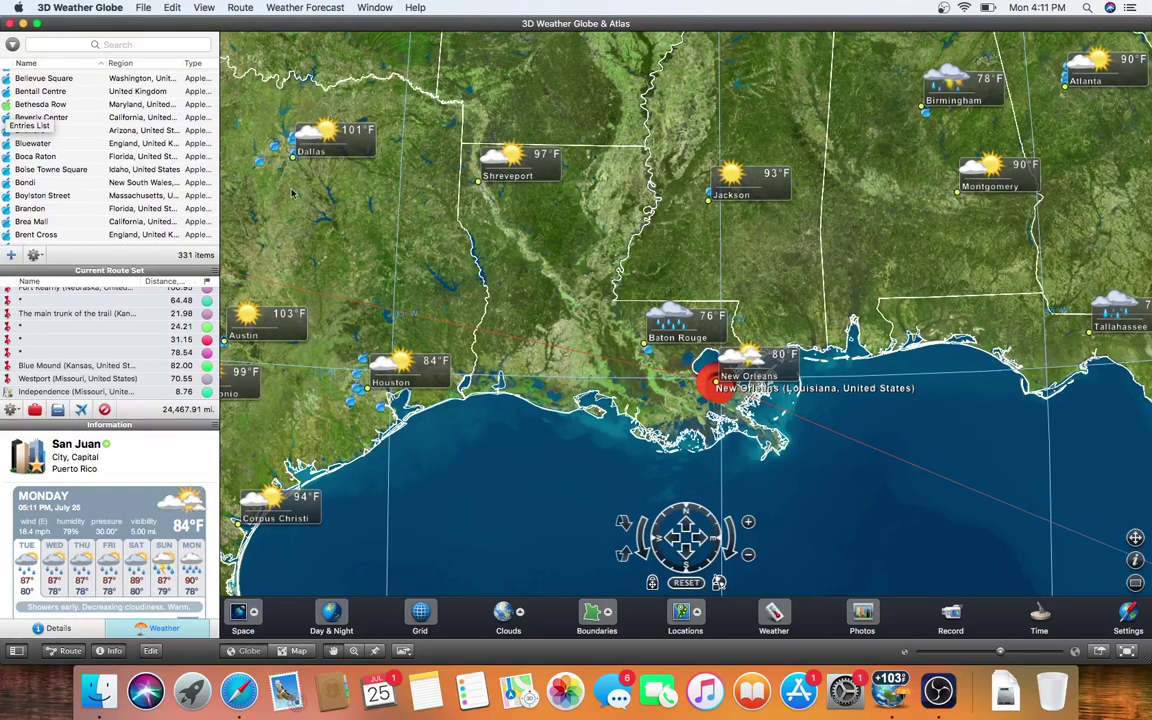
scroll(719, 279, "up", 4)
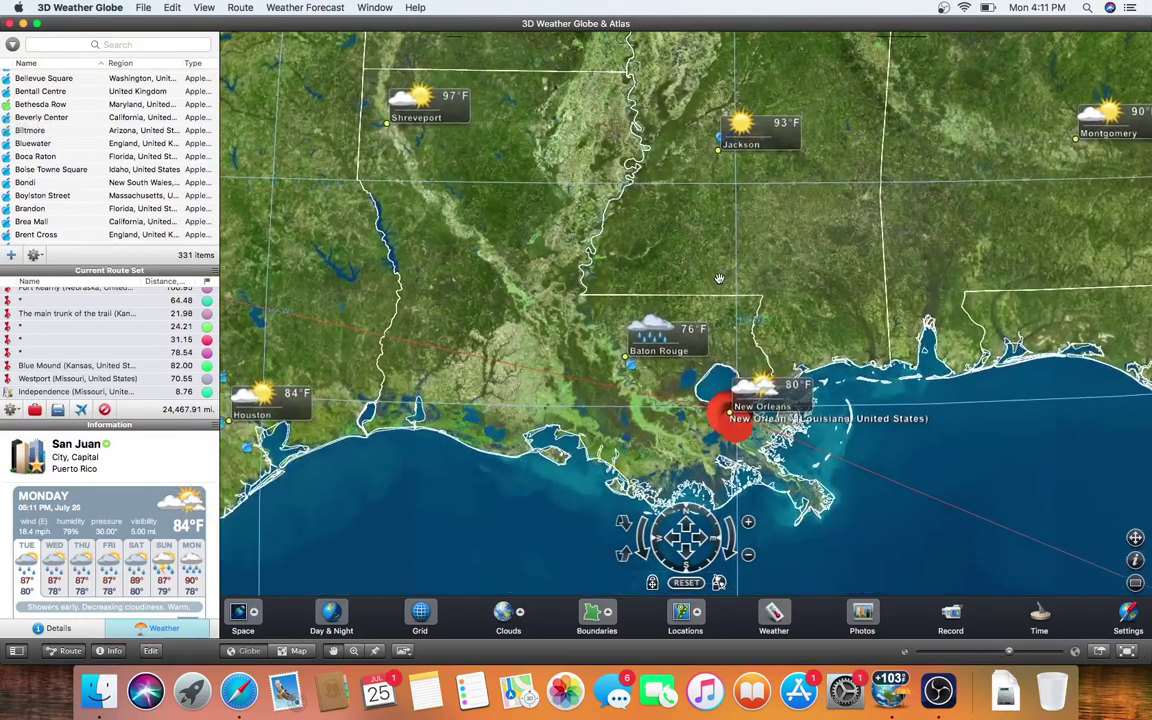
scroll(719, 279, "down", 3)
scroll(719, 279, "down", 5)
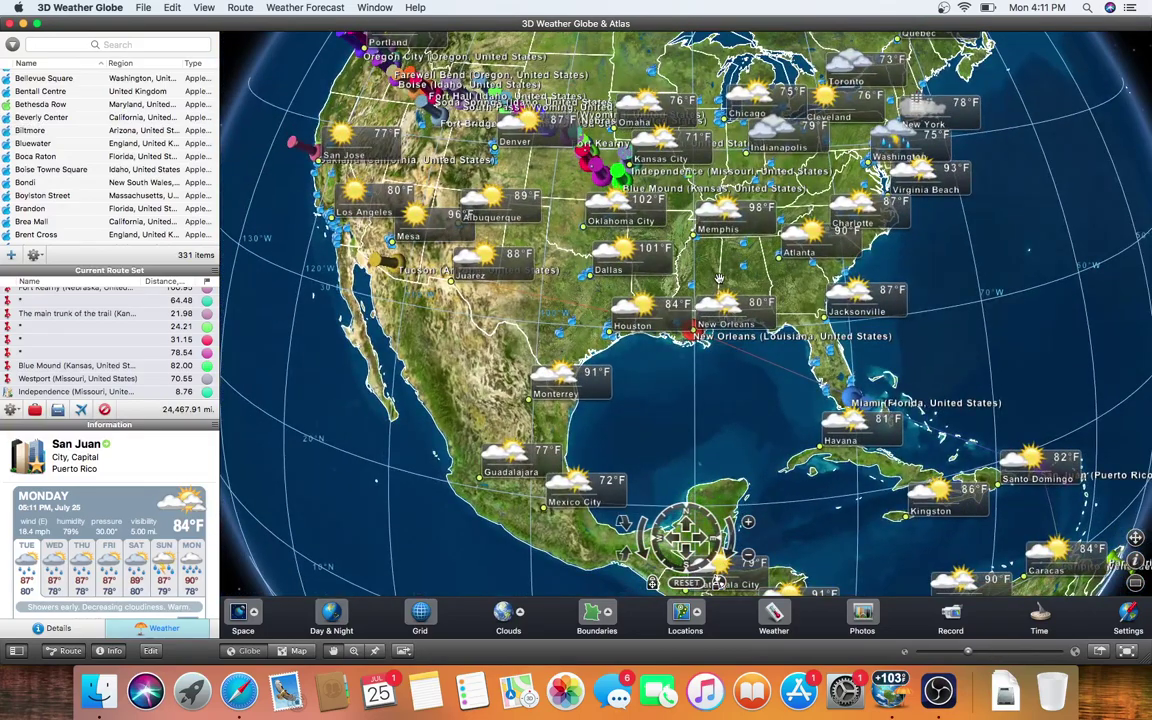
scroll(719, 279, "down", 5)
scroll(731, 315, "up", 5)
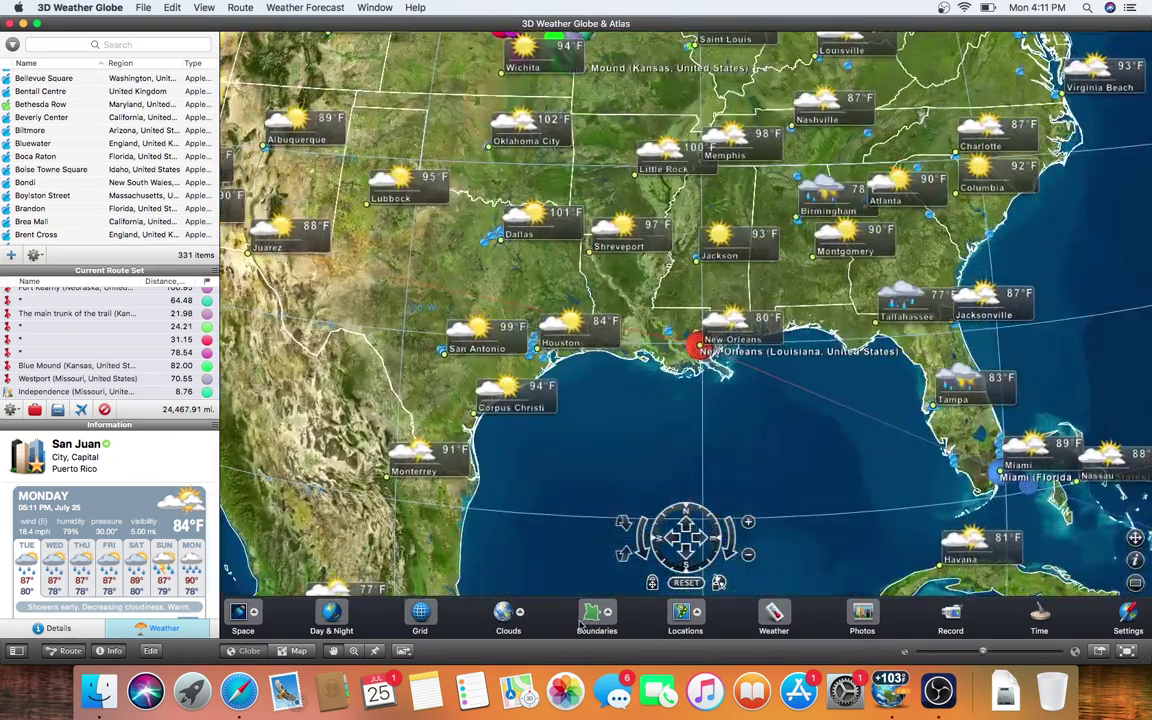
Display the cloud cover, look at it over the Gulf Coast and the whole planet, and hide it again.
left_click(503, 616)
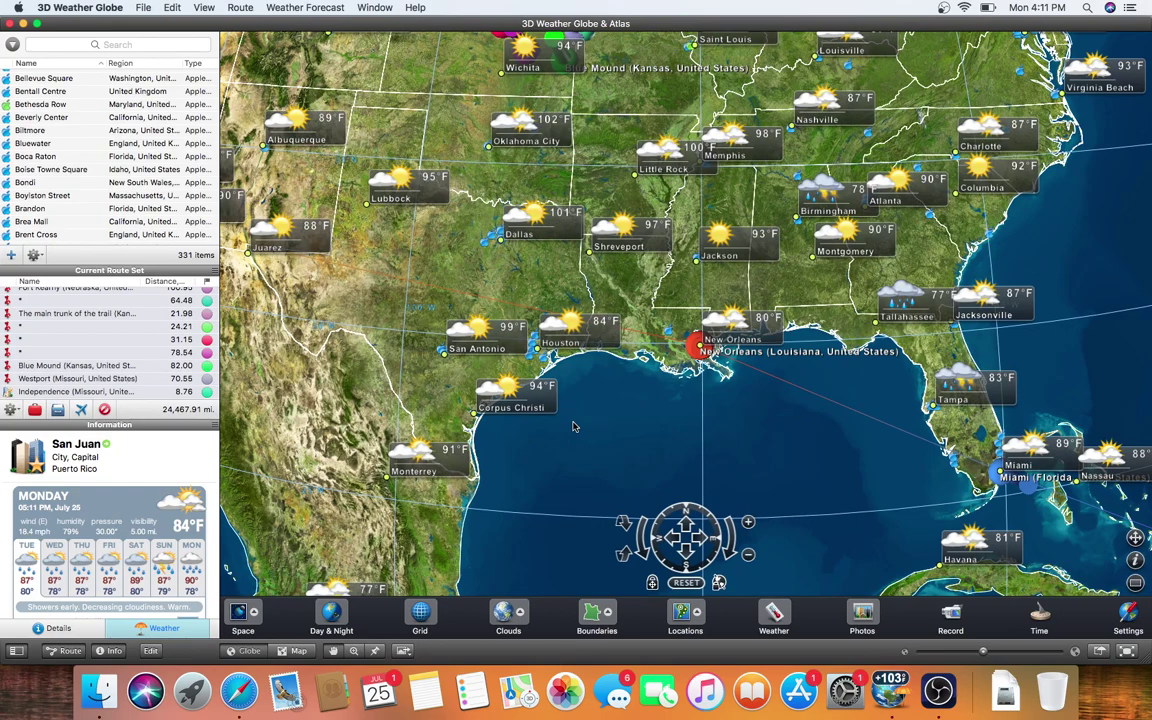
scroll(573, 425, "up", 5)
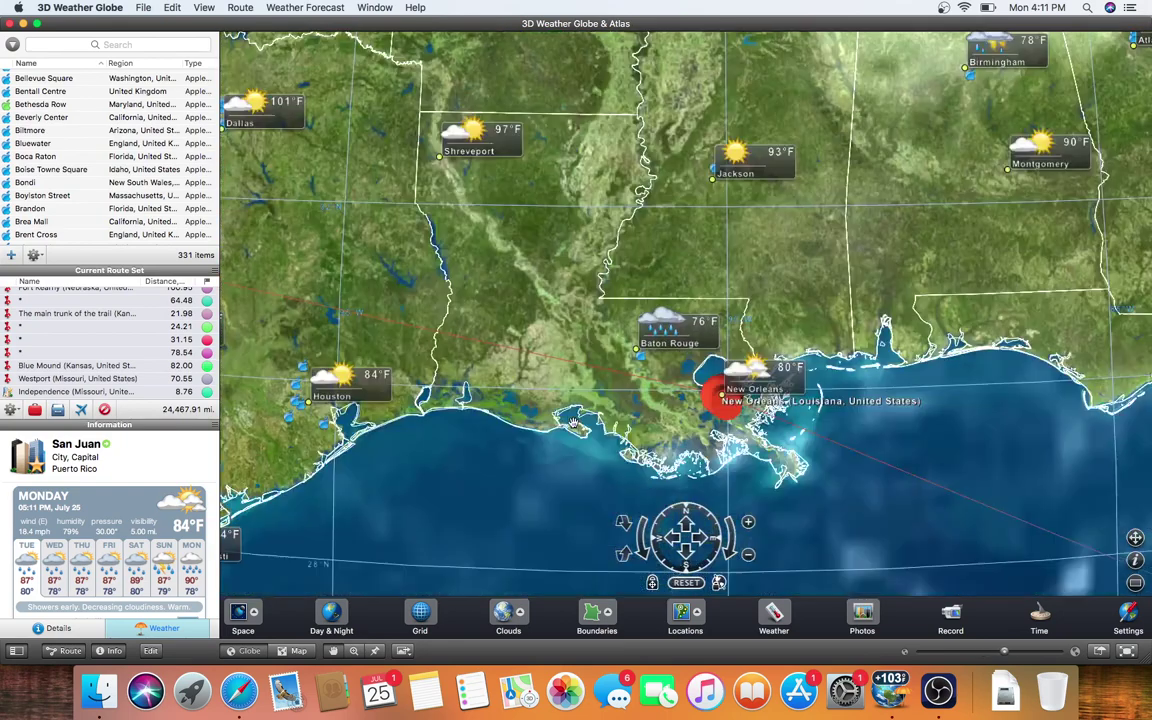
scroll(573, 422, "down", 10)
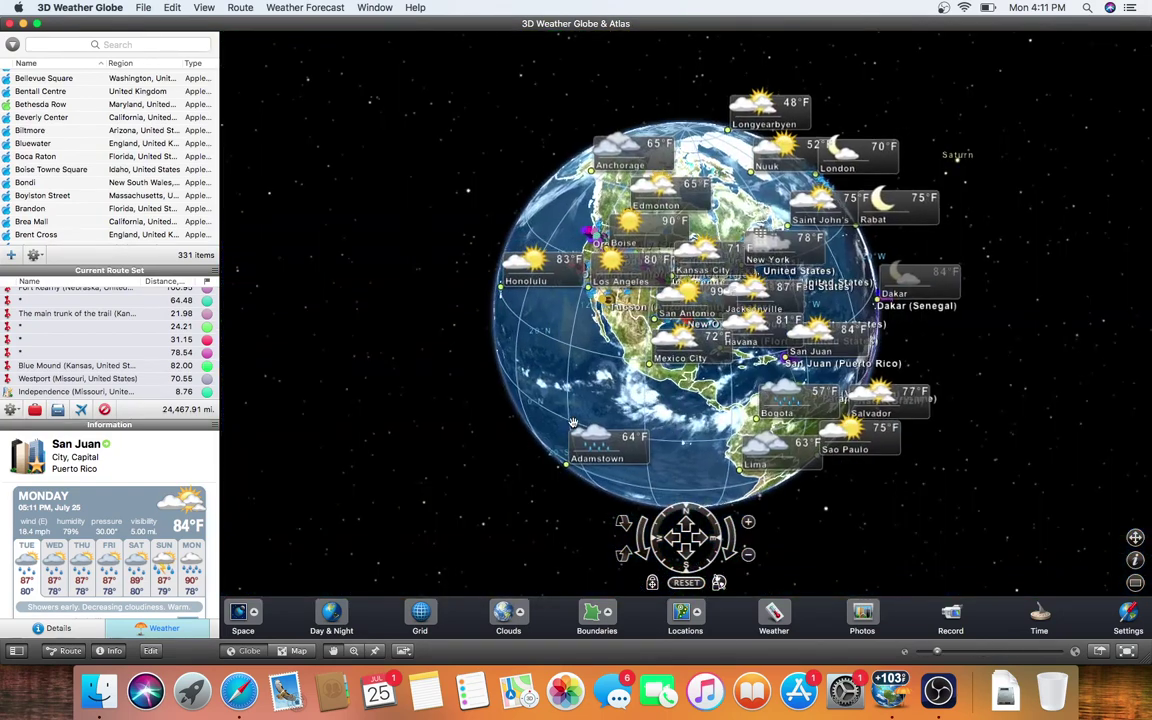
scroll(573, 422, "up", 5)
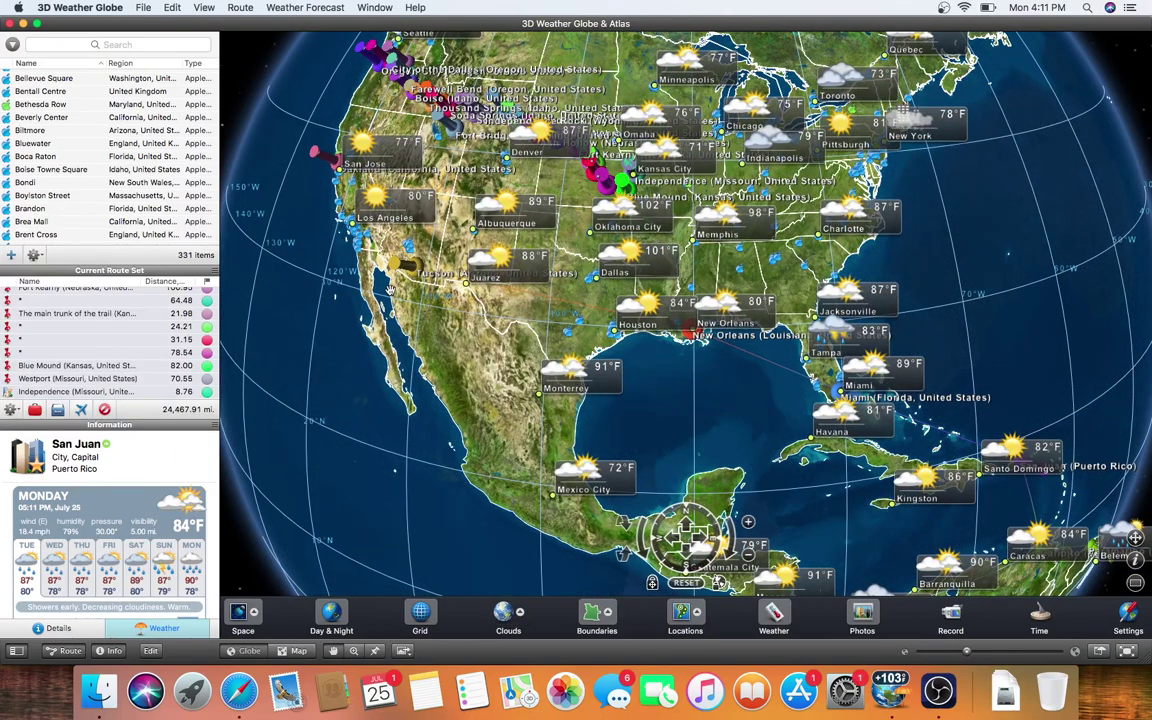
Follow the globe west across the Pacific past Honolulu to Japan and view the weather of the Japanese cities.
left_click_drag(390, 289, 540, 280)
left_click_drag(362, 278, 520, 235)
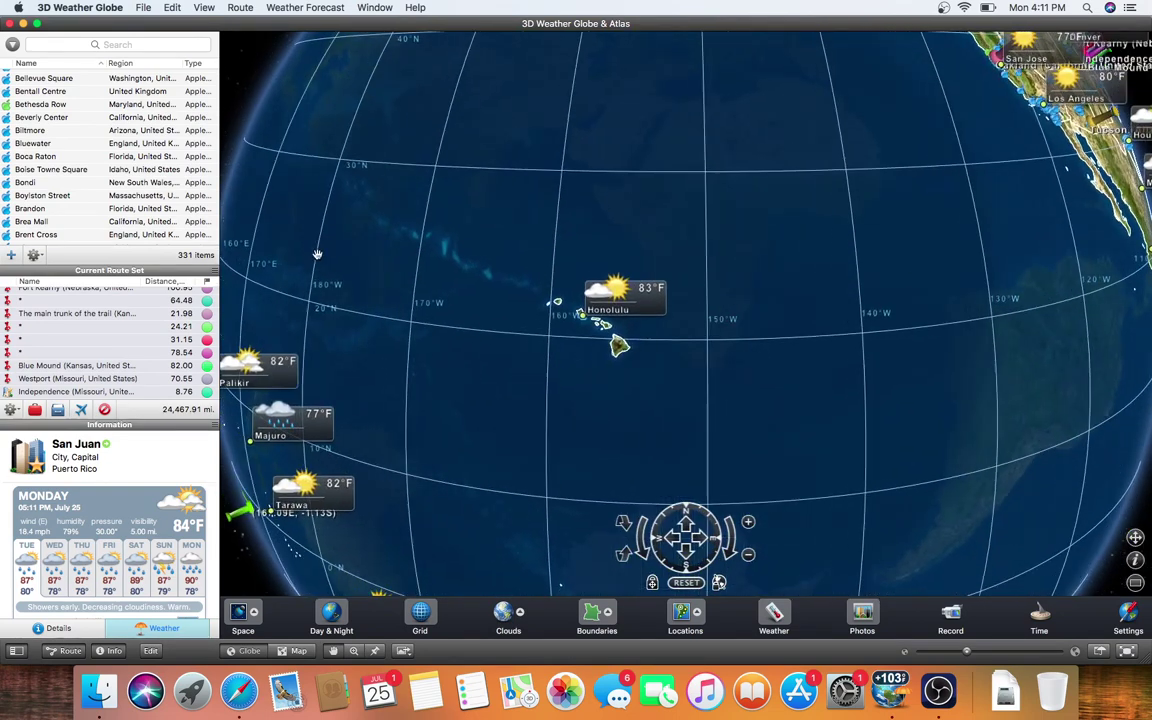
left_click_drag(308, 242, 820, 223)
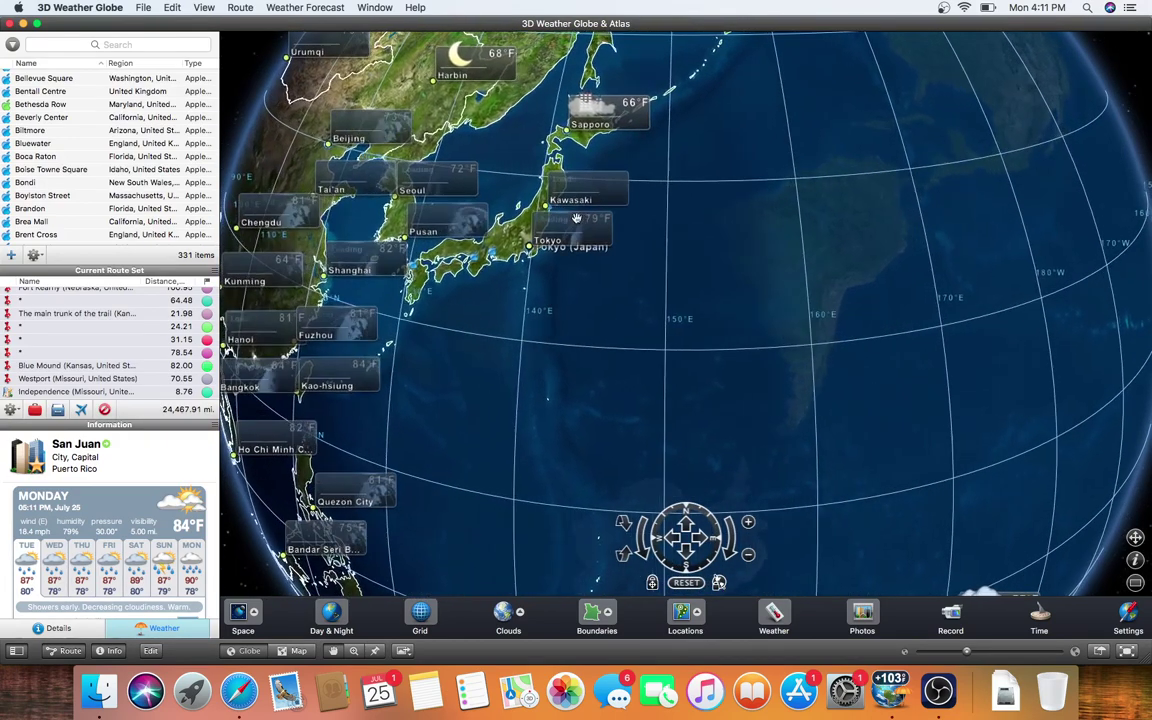
scroll(577, 218, "up", 3)
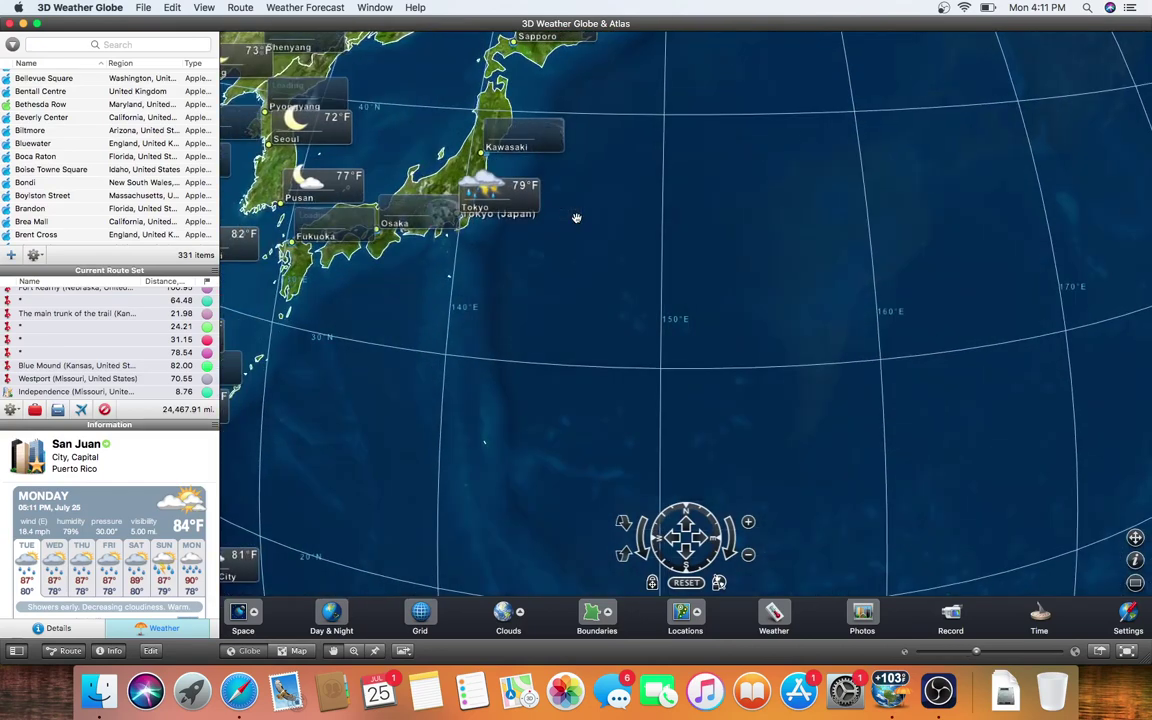
scroll(576, 217, "down", 2)
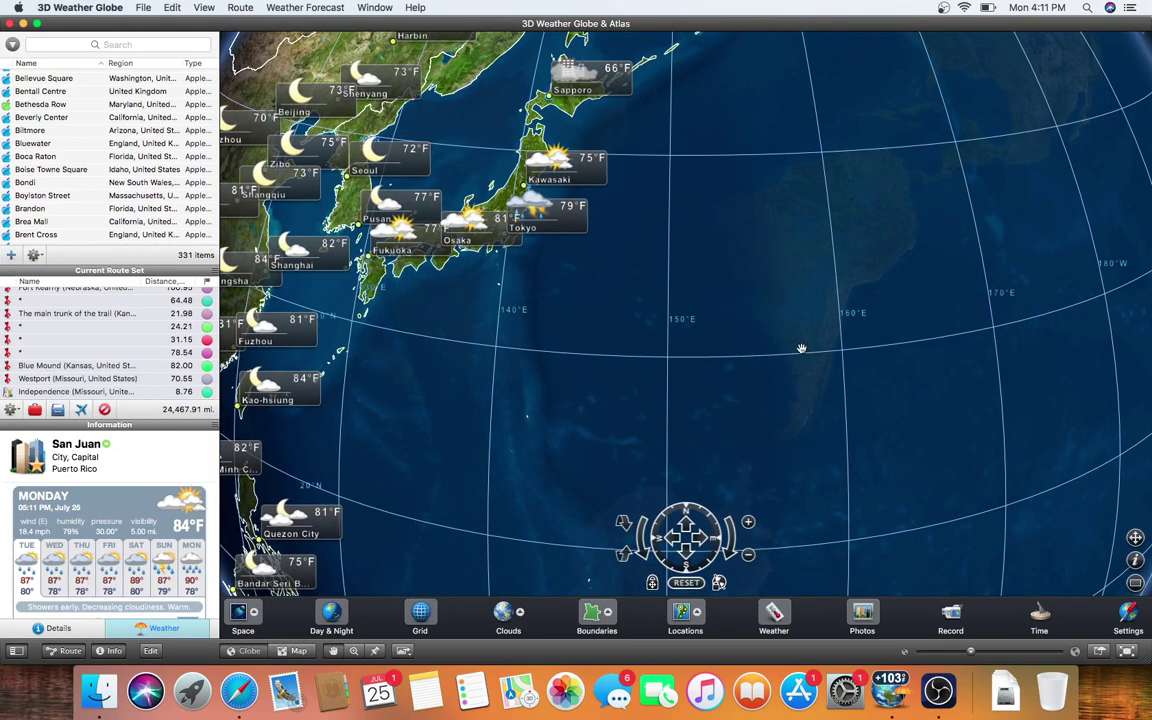
Look over the weather of the cities in Korea and China and the night side of the globe.
left_click_drag(620, 306, 915, 362)
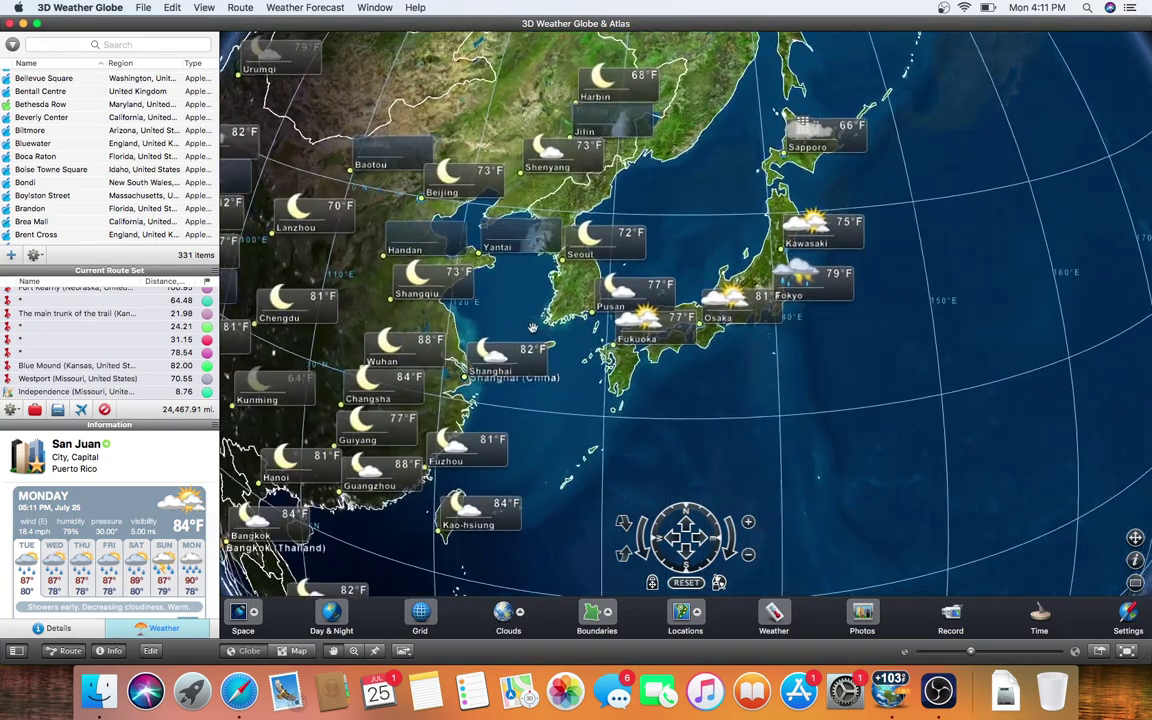
left_click_drag(405, 175, 536, 294)
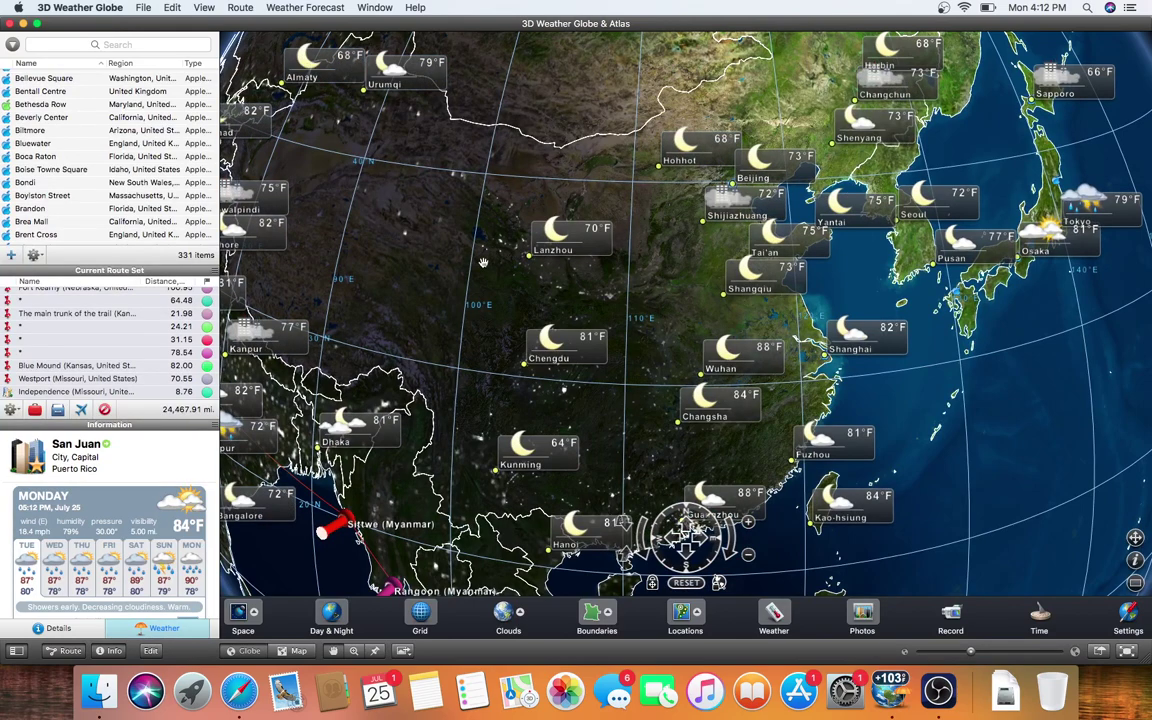
scroll(483, 262, "up", 3)
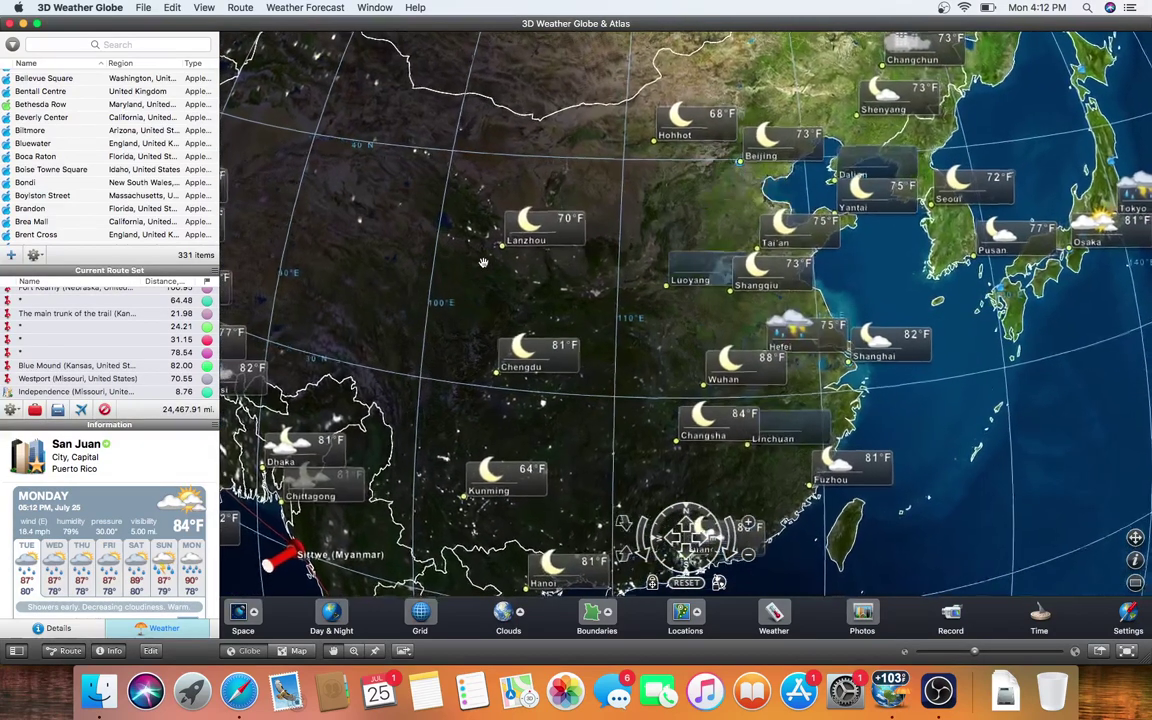
scroll(483, 262, "down", 5)
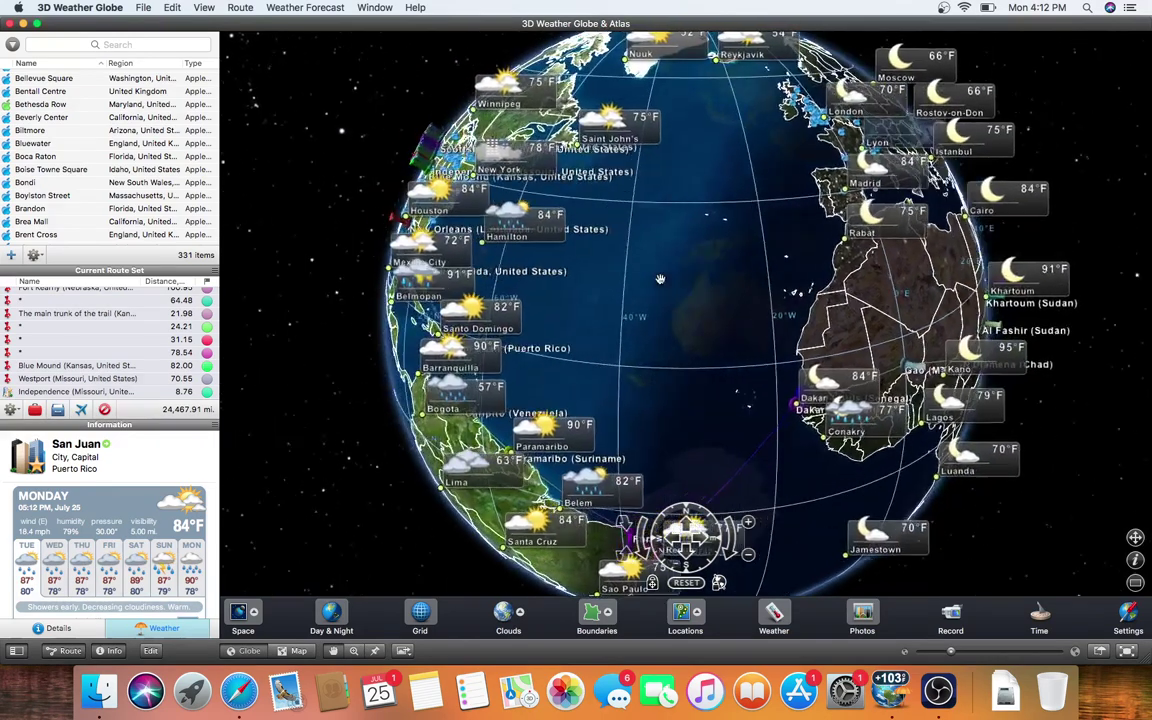
Fly along the current route set and tilt the view to look straight down on the terrain near Las Vegas.
left_click(84, 410)
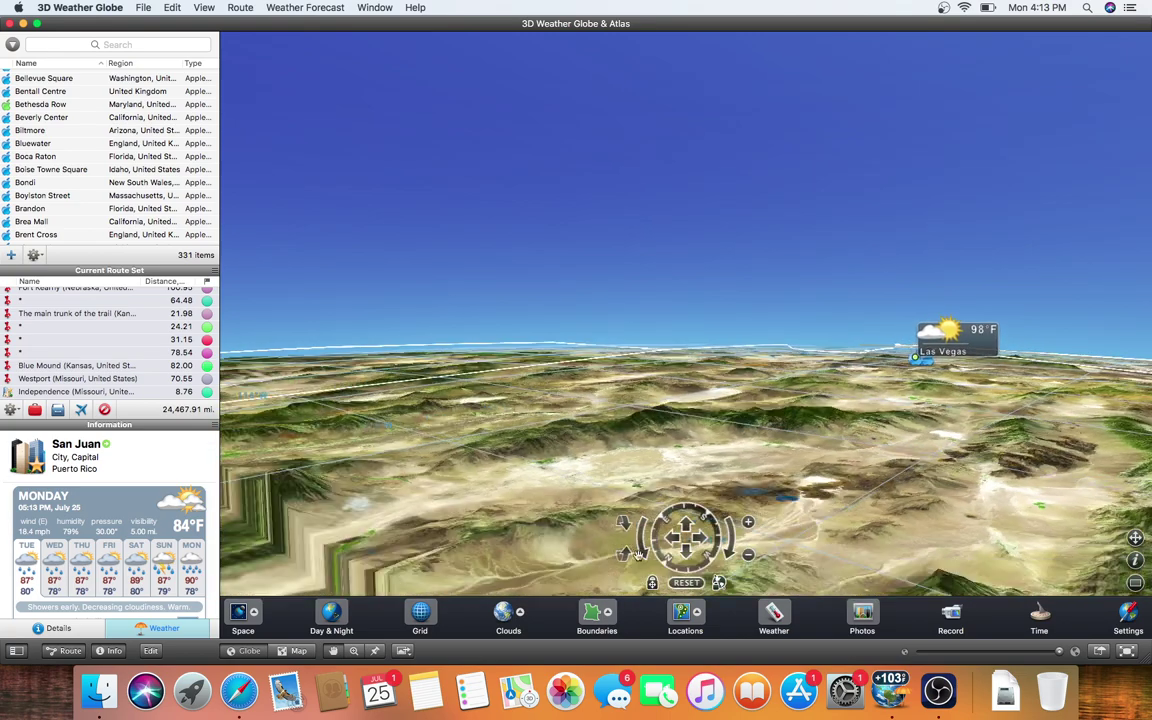
left_click_drag(632, 556, 622, 553)
left_click(743, 551)
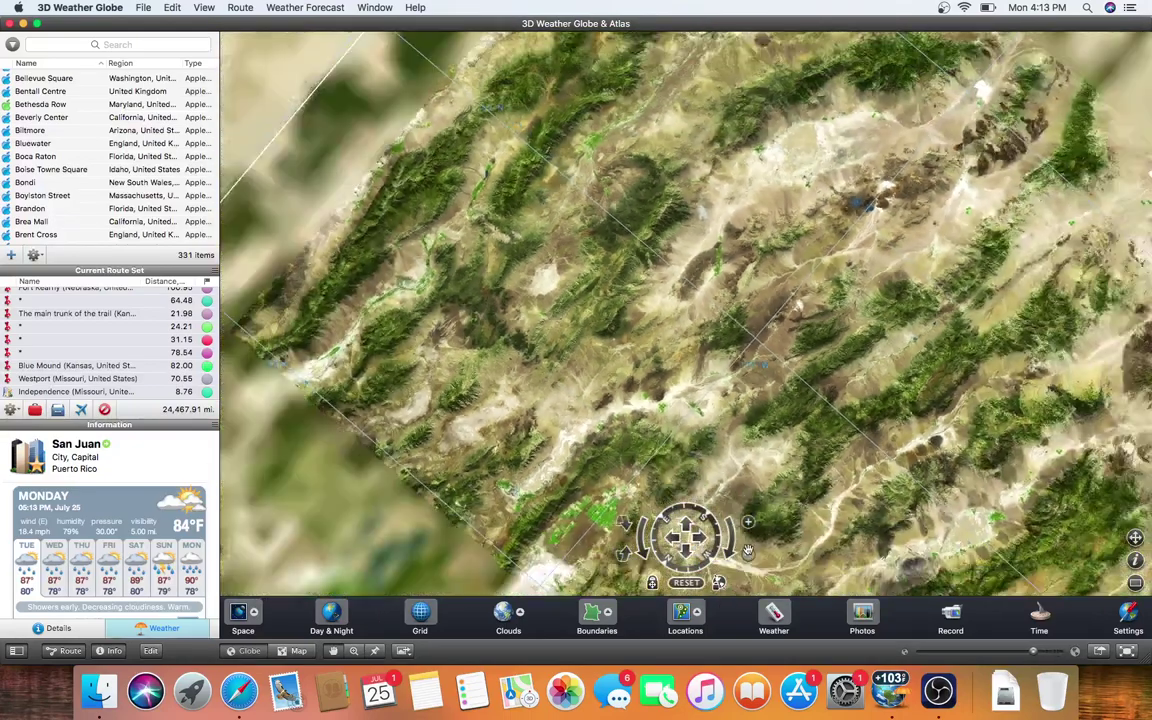
Look over the trail pins in Idaho and Wyoming and the Great Lakes area, and reset the globe's orientation.
left_click_drag(747, 551, 747, 551)
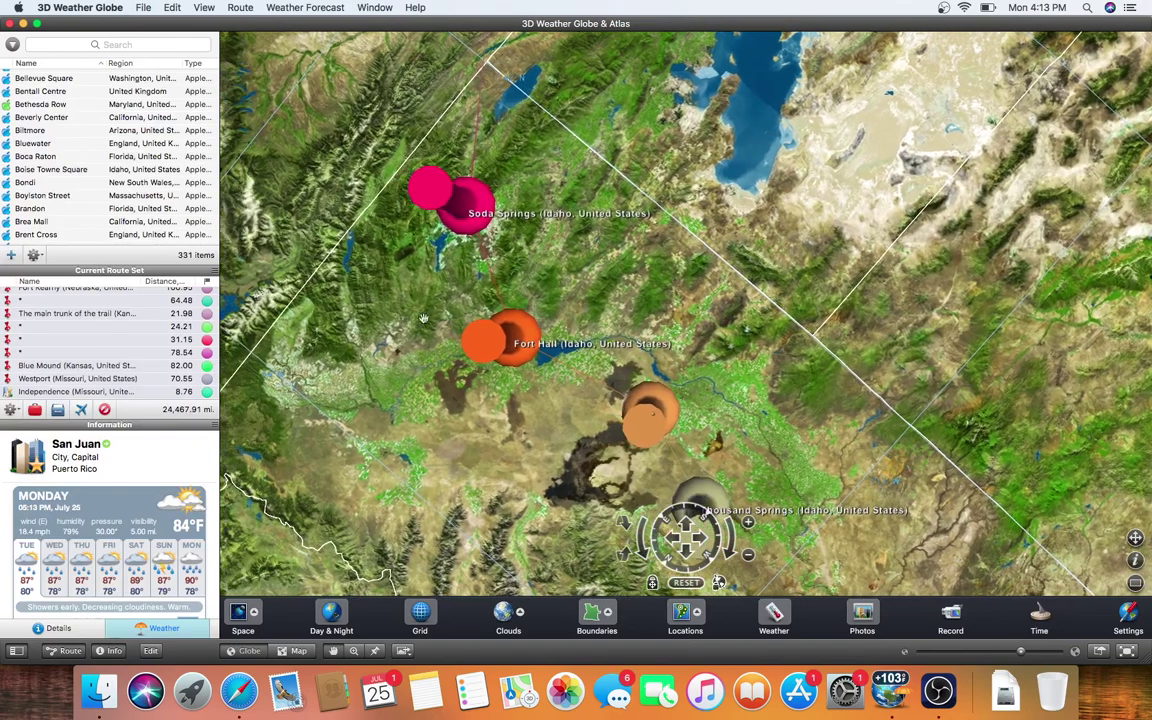
left_click_drag(423, 318, 737, 488)
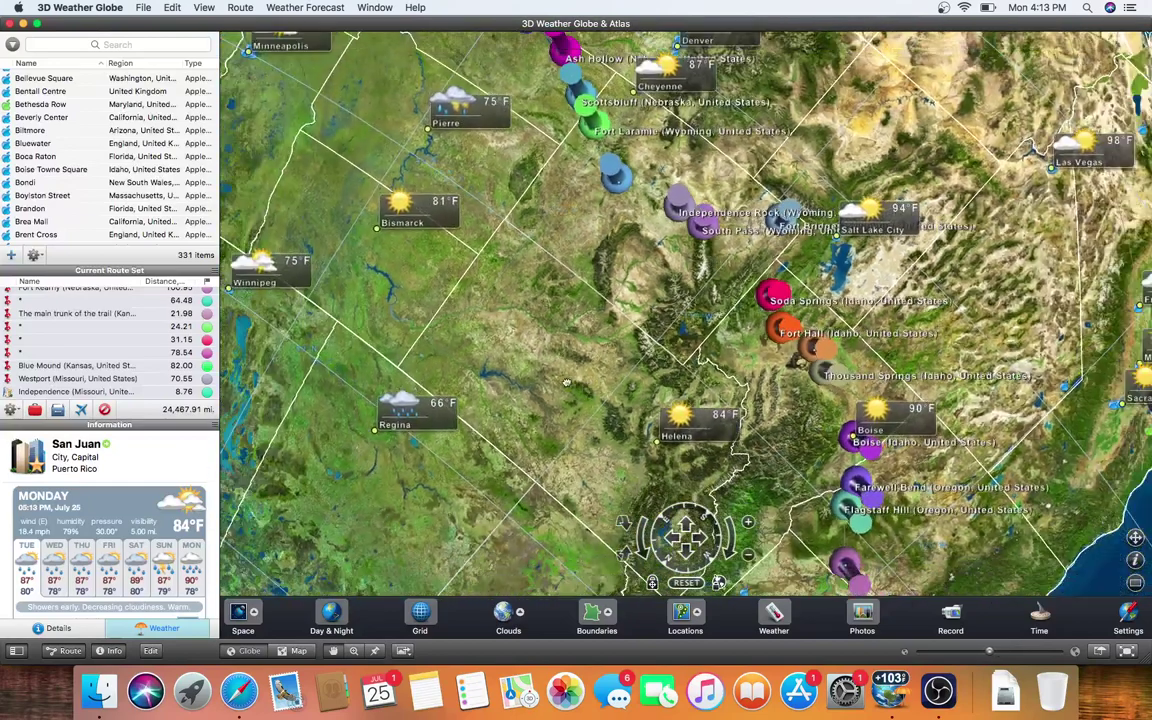
left_click_drag(567, 382, 950, 357)
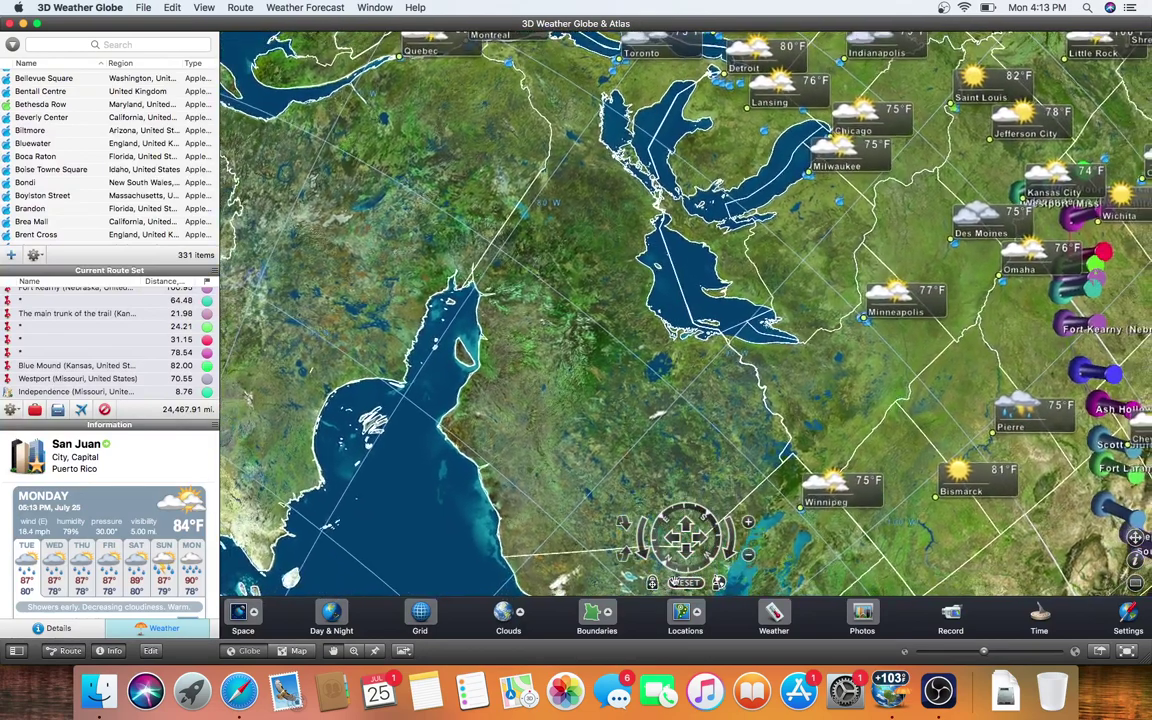
left_click(680, 582)
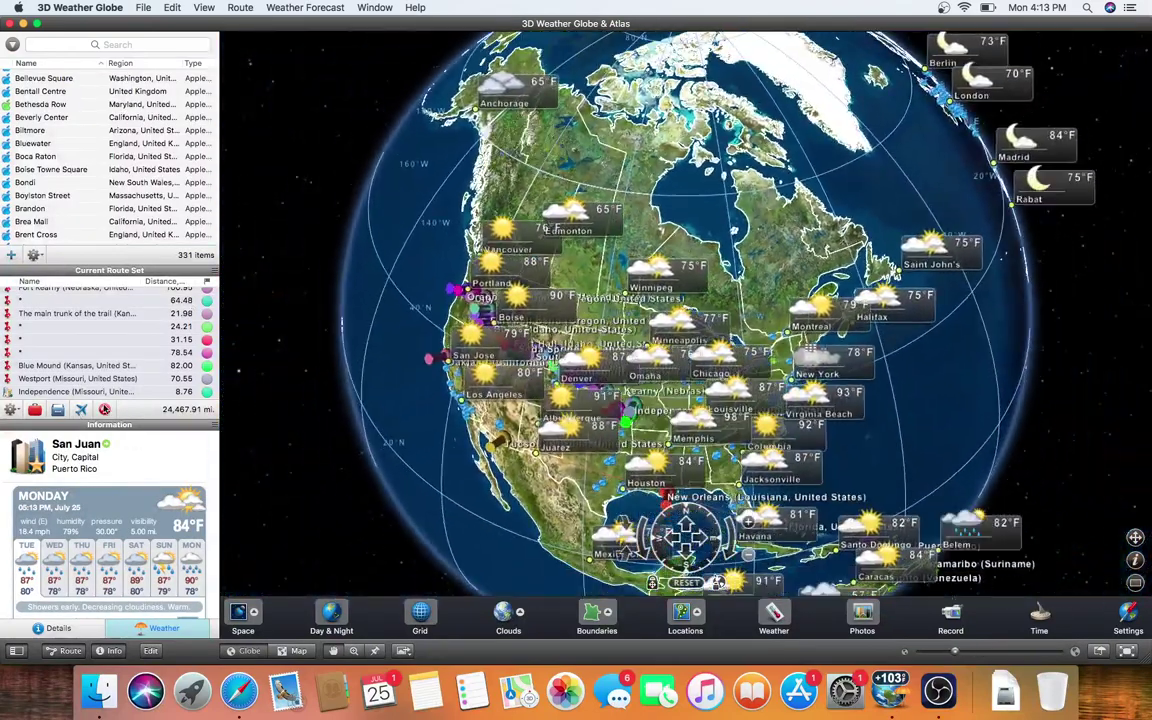
Clear the current route set and search the full places list for "springfield".
left_click(104, 409)
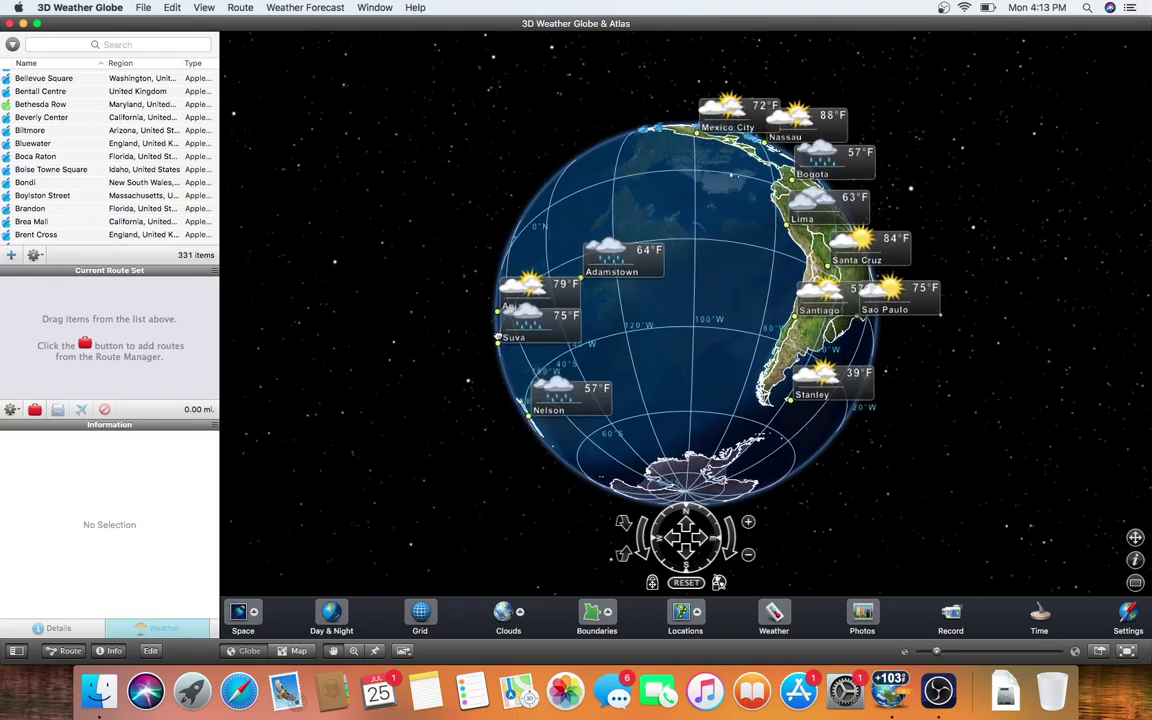
scroll(175, 127, "up", 8)
left_click(14, 44)
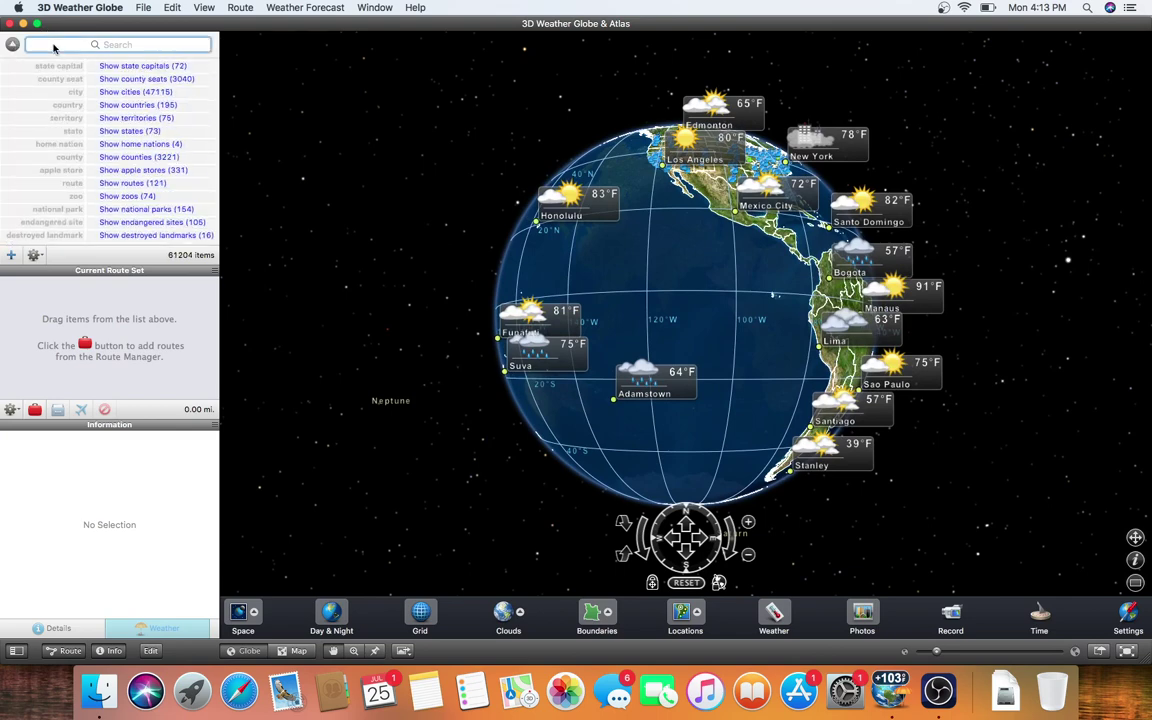
type("springfield")
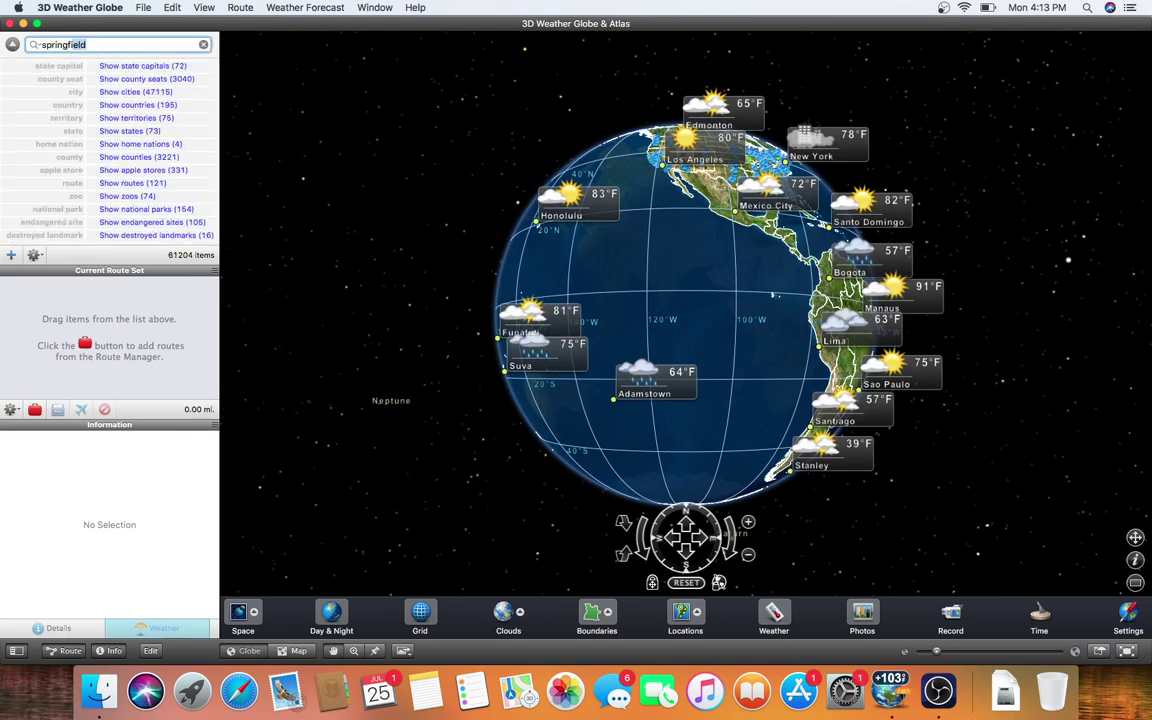
key("Return")
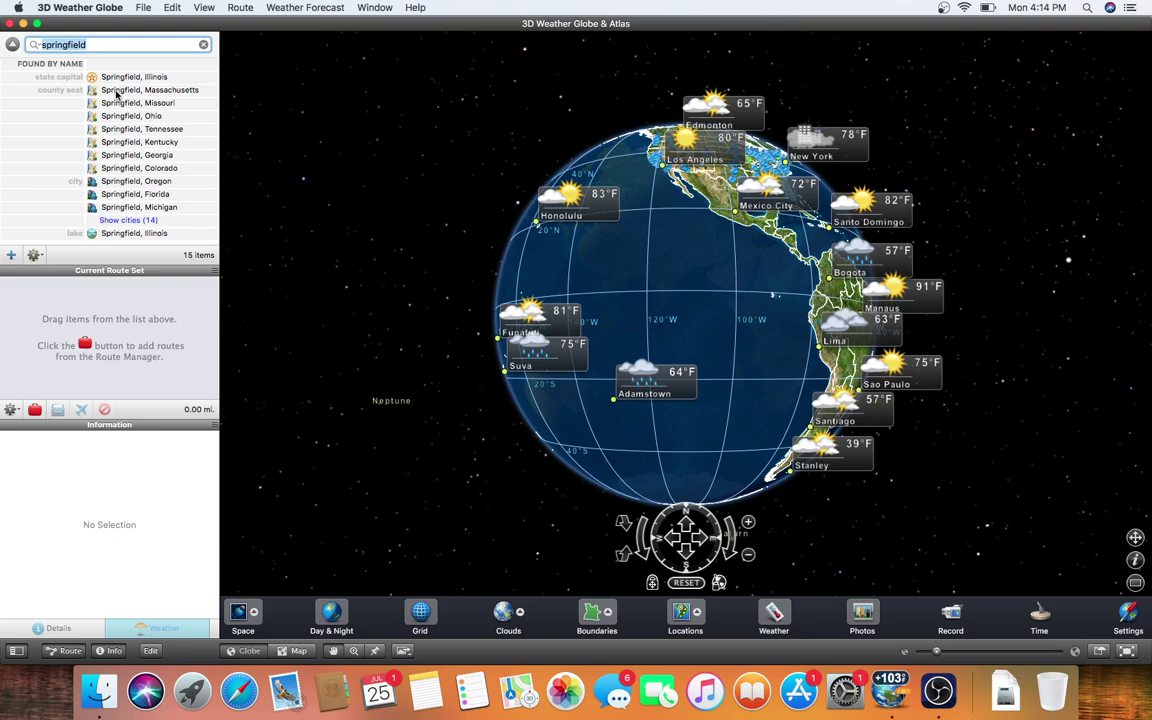
Turn the globe from the Pacific to Asia and Australia and take a look at the Time controls.
left_click_drag(514, 236, 923, 258)
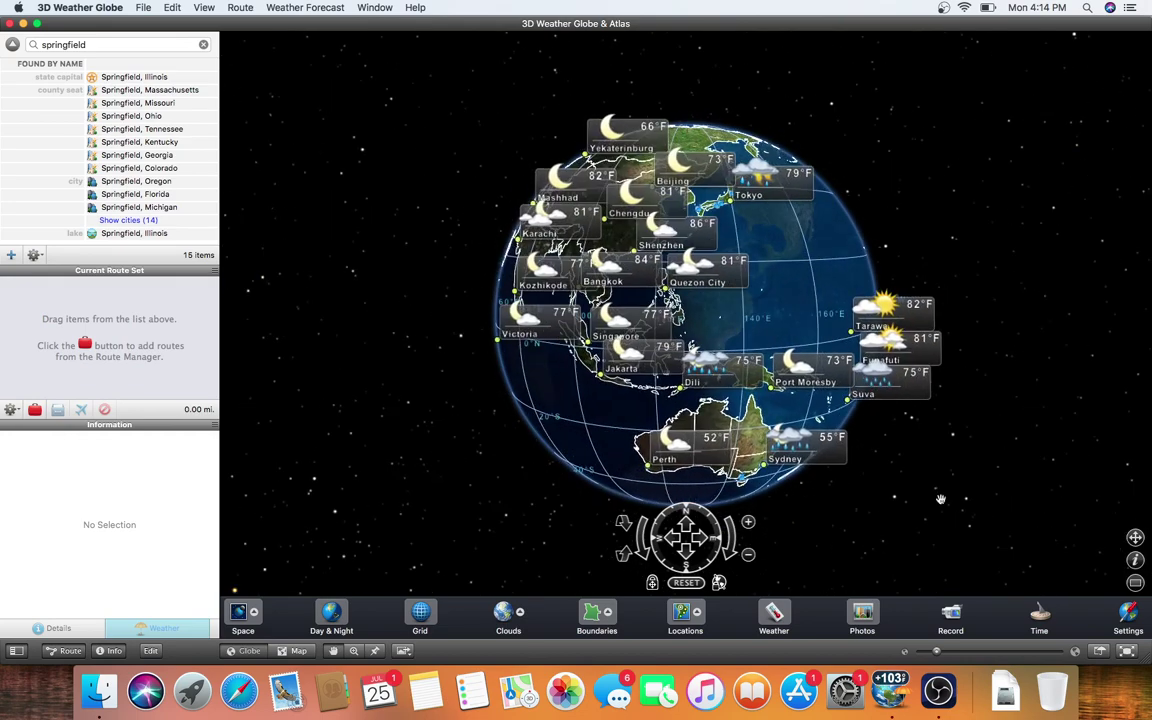
left_click(1044, 615)
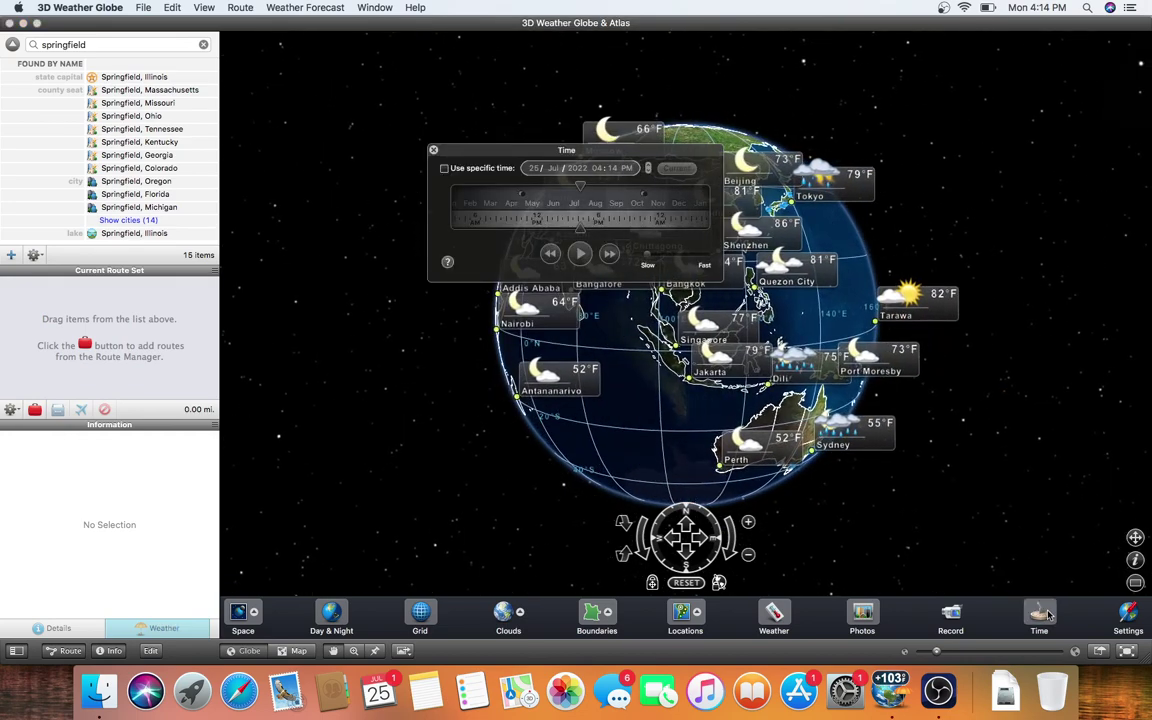
left_click(1044, 614)
Record a clip of about 3 seconds of the current globe view and play it back.
left_click(951, 613)
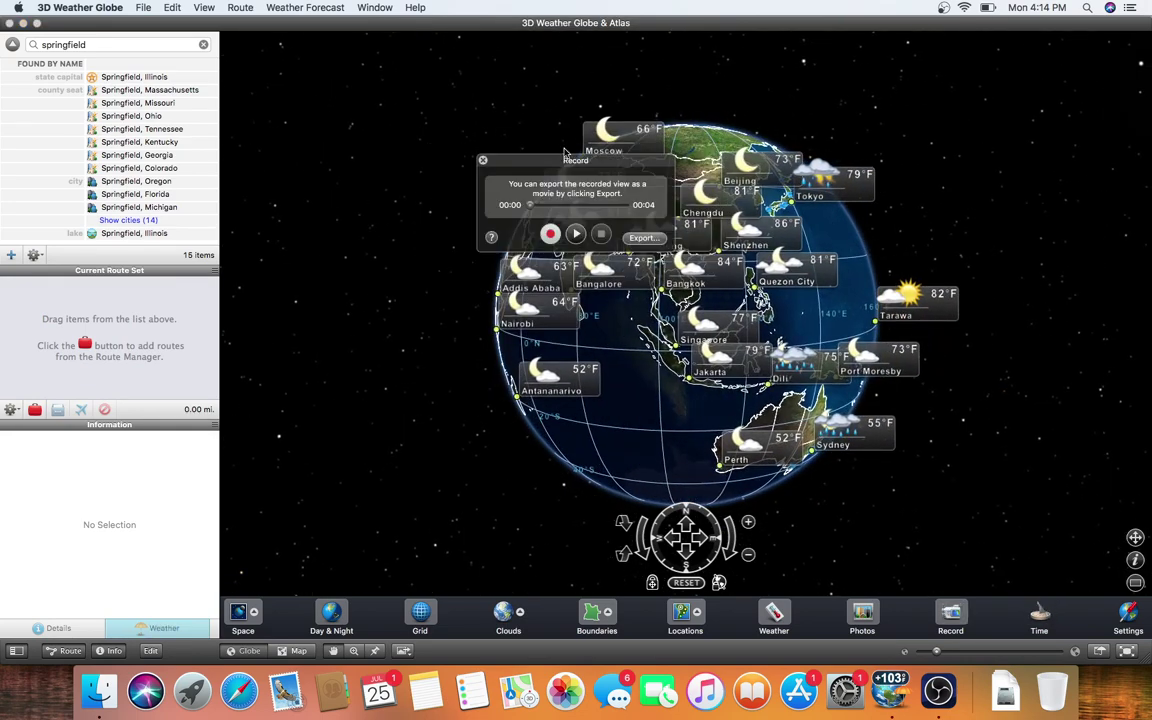
left_click(551, 234)
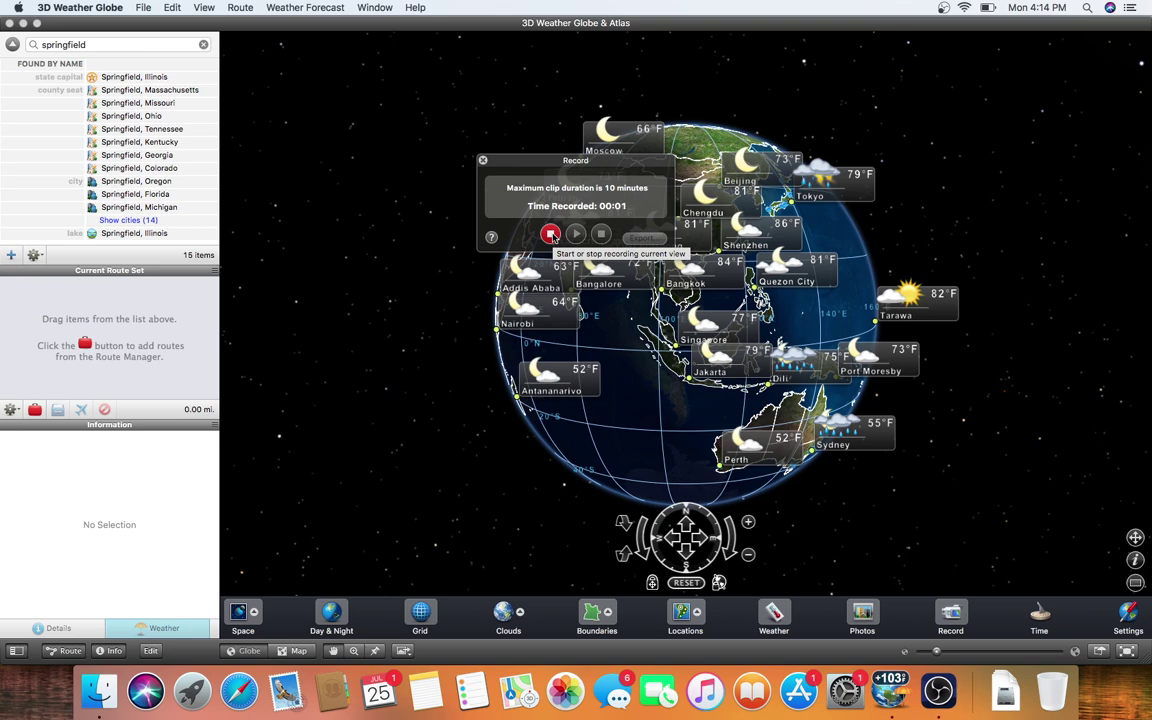
left_click(551, 234)
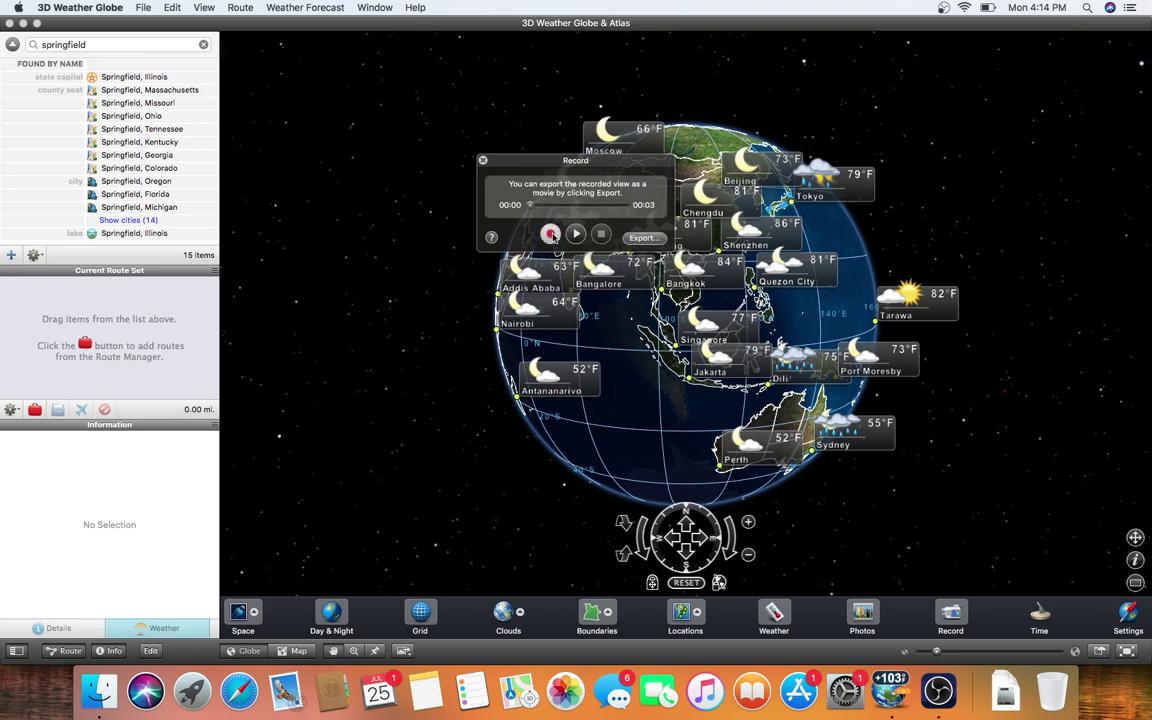
left_click(574, 234)
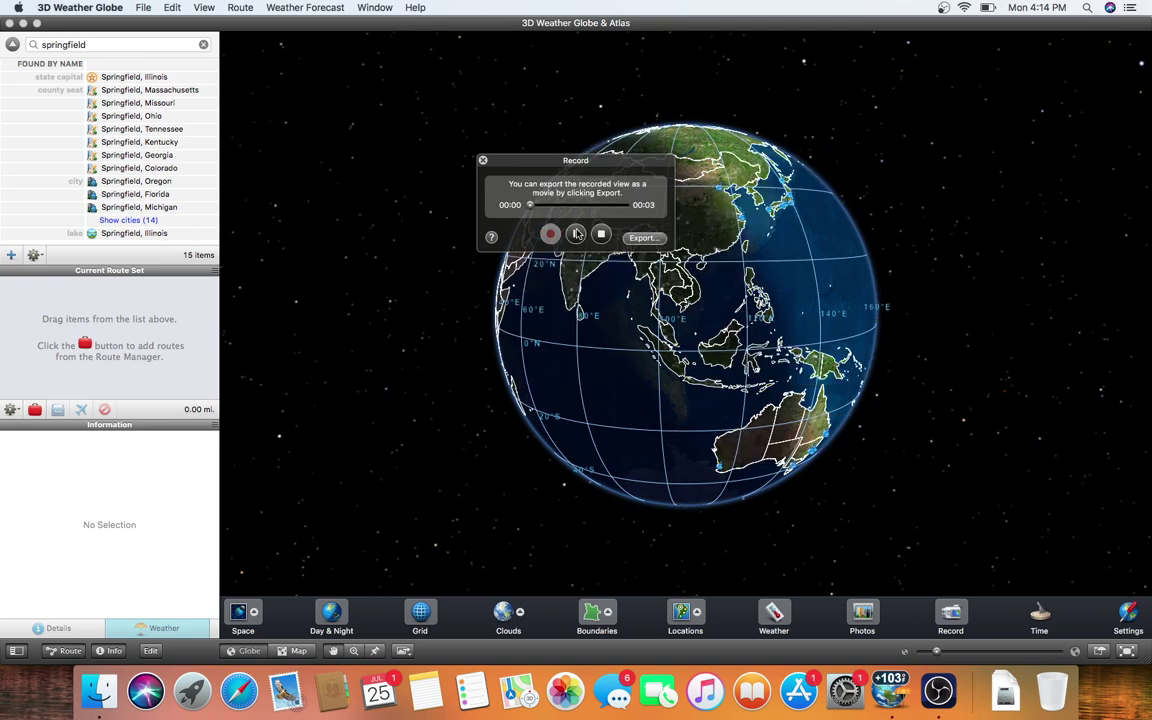
left_click(483, 160)
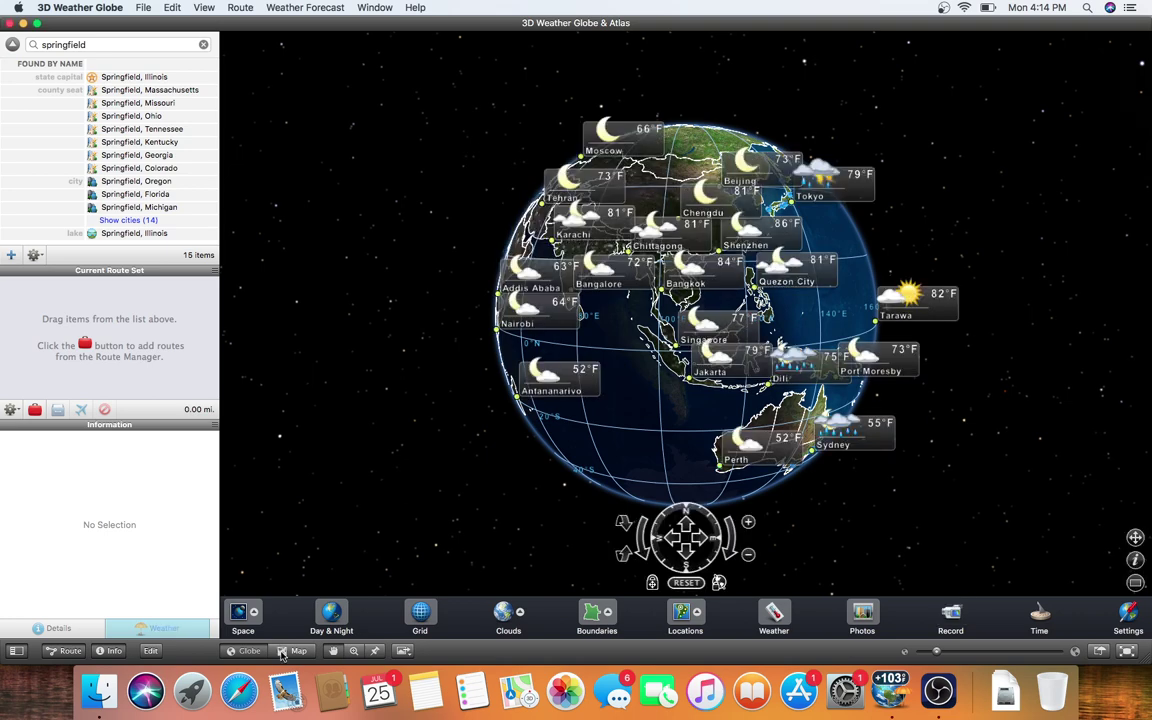
View the options for exporting, emailing and printing the globe view.
left_click(403, 651)
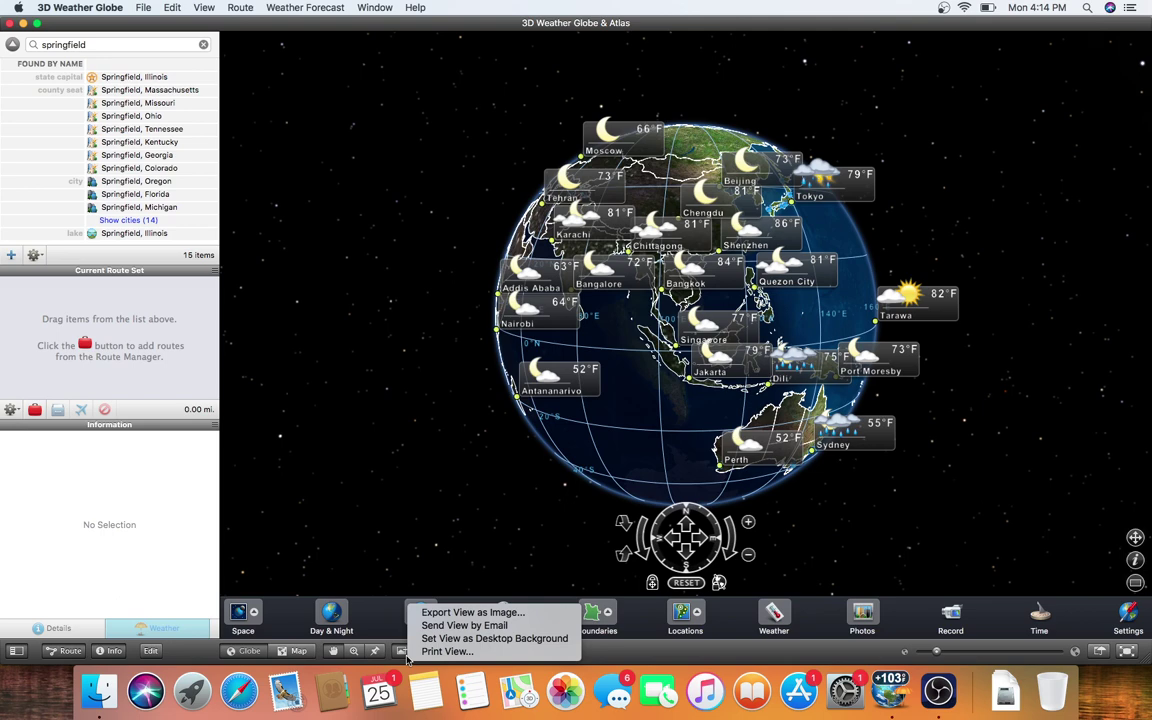
left_click(407, 657)
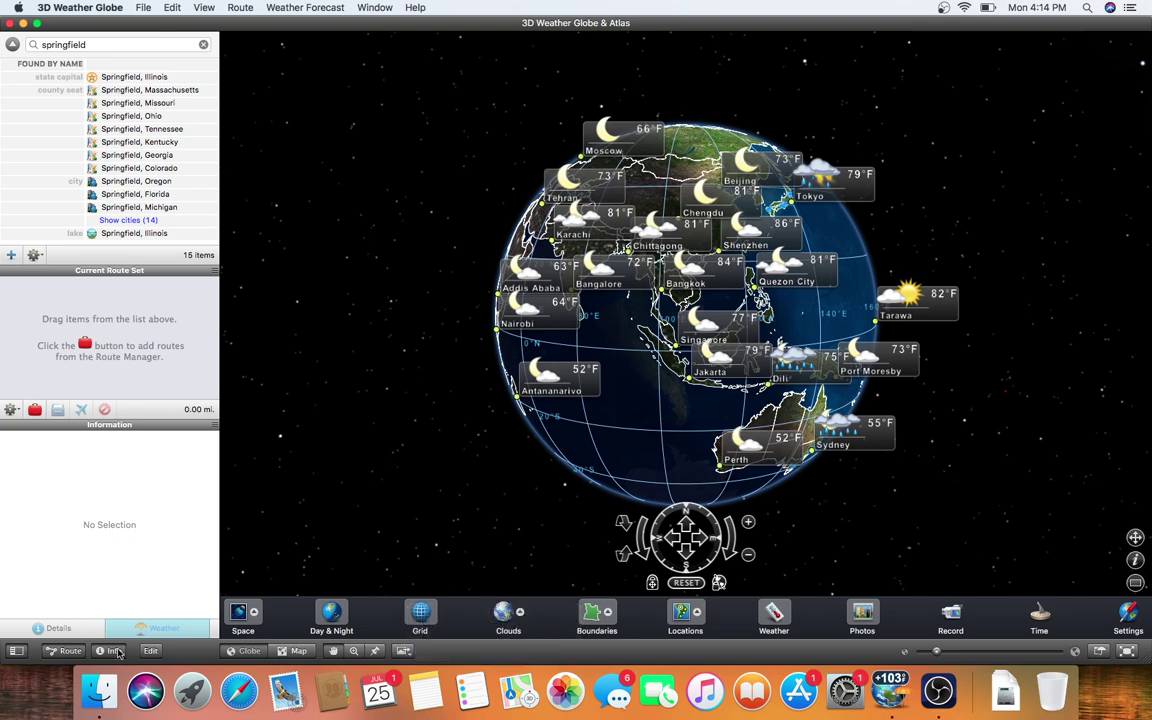
Hide the current route set section and clear the "springfield" search.
left_click(72, 651)
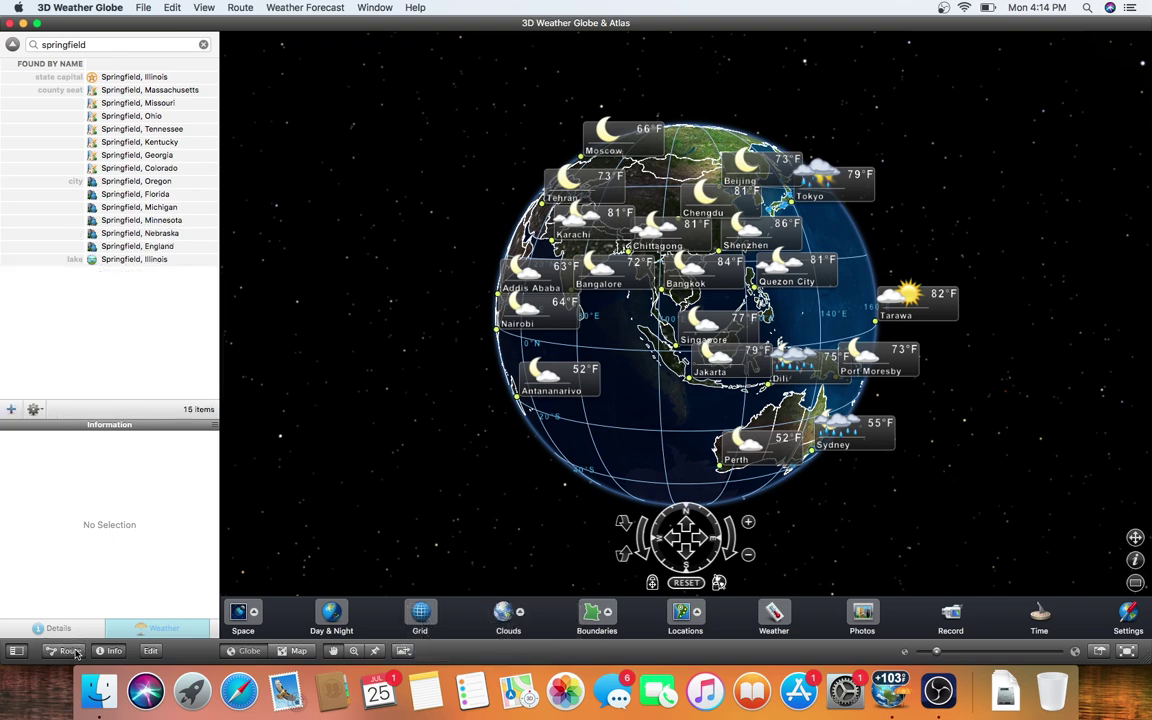
left_click(203, 44)
Open the Route Manager and view the details of Amelia Earhart's Last Flight (1937) under Famous Flights.
left_click(240, 7)
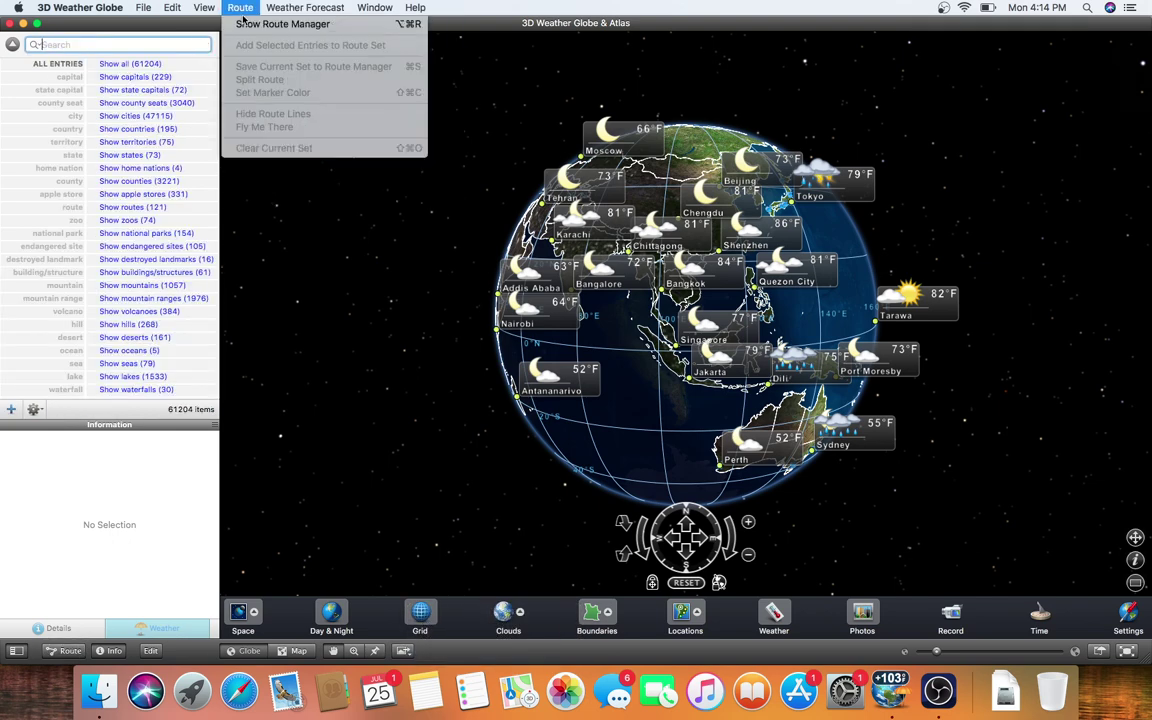
left_click(245, 23)
scroll(172, 192, "up", 2)
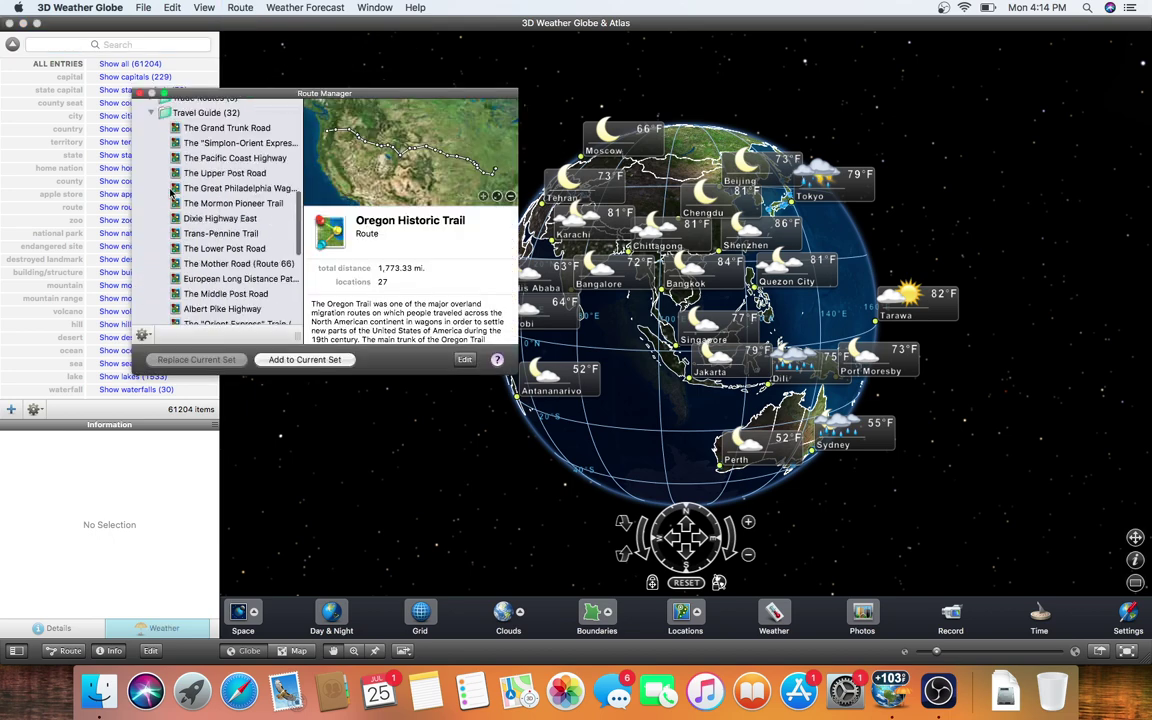
scroll(172, 192, "up", 5)
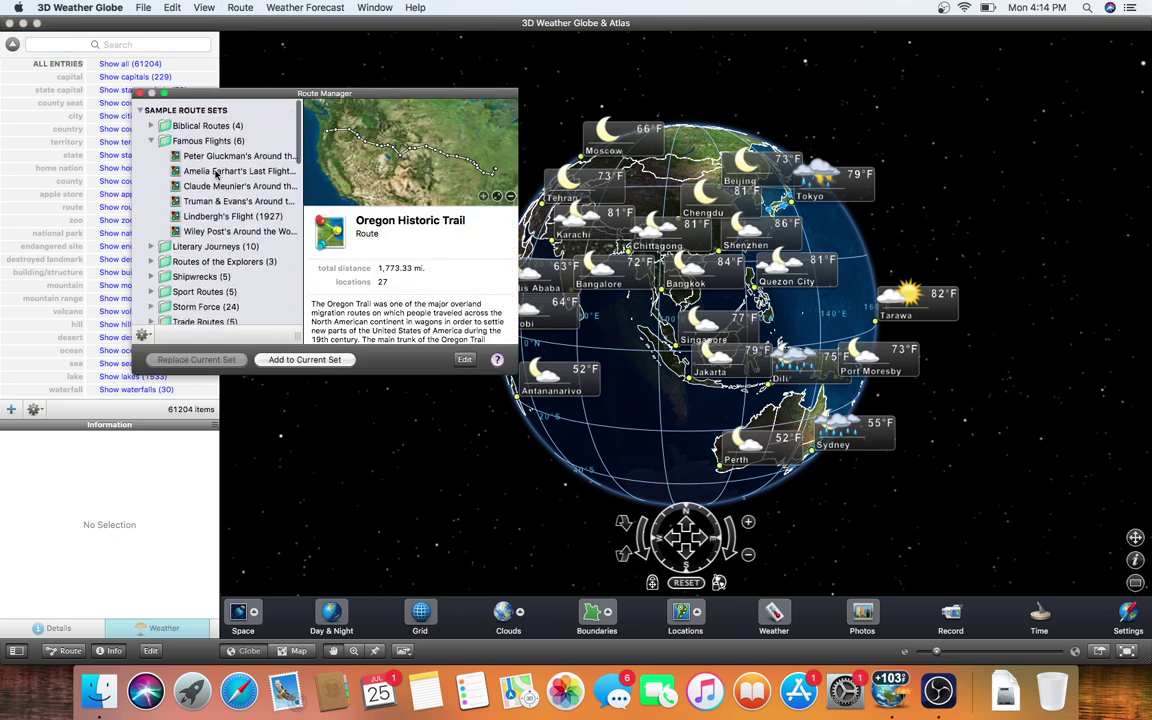
left_click(214, 172)
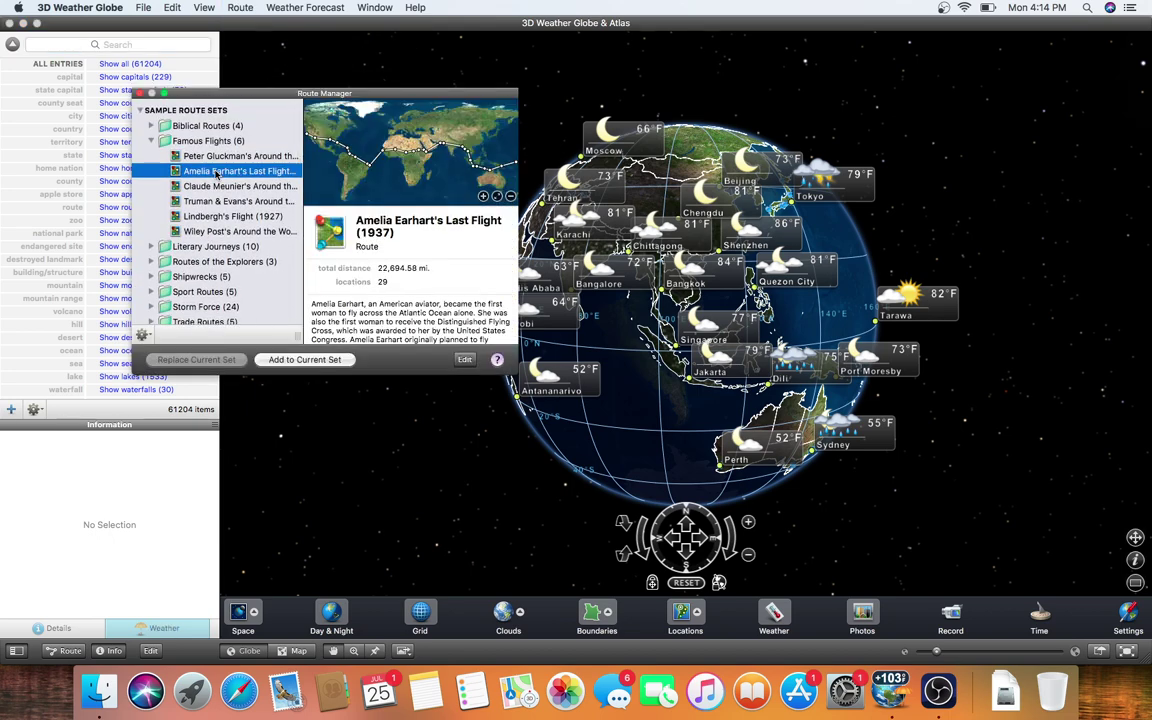
Add Amelia Earhart's Last Flight (1937) to the current route set and close the Route Manager.
left_click(862, 433)
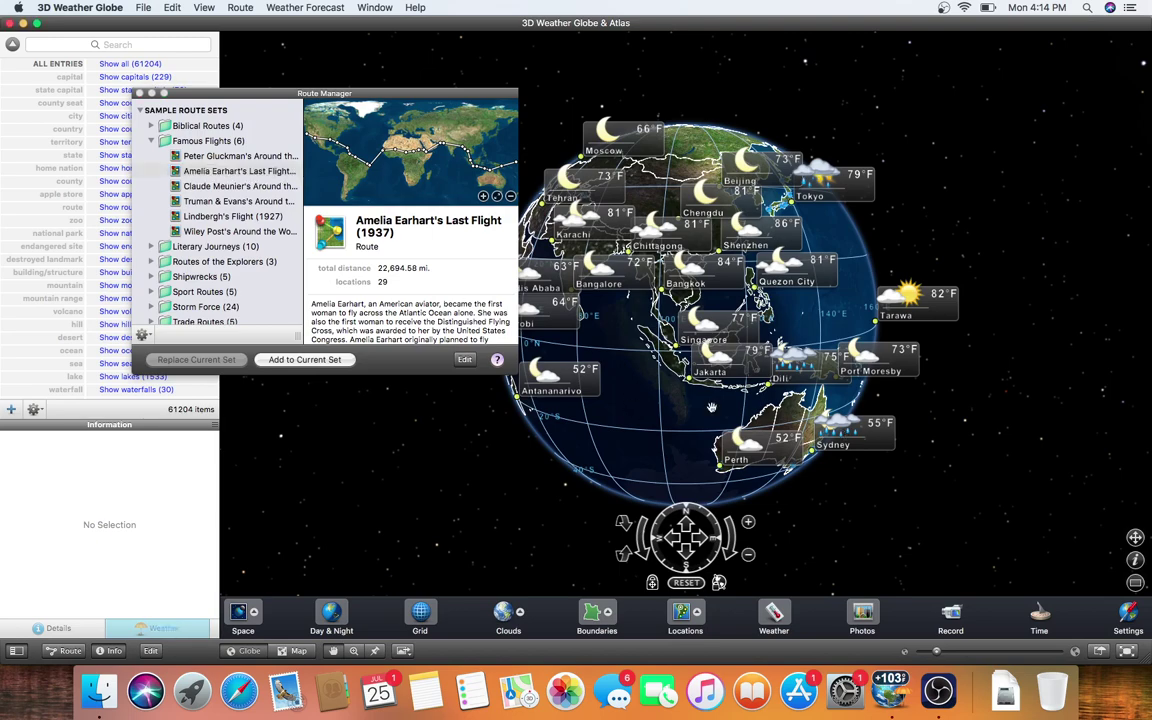
left_click_drag(701, 371, 732, 379)
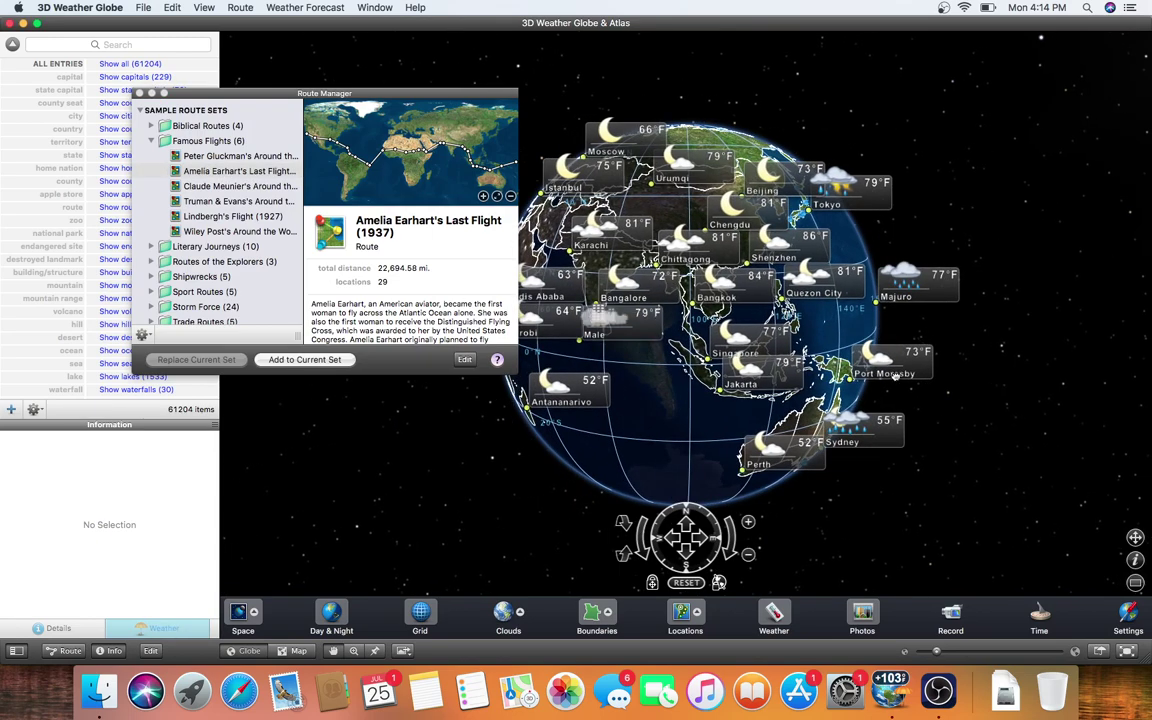
left_click_drag(627, 339, 698, 351)
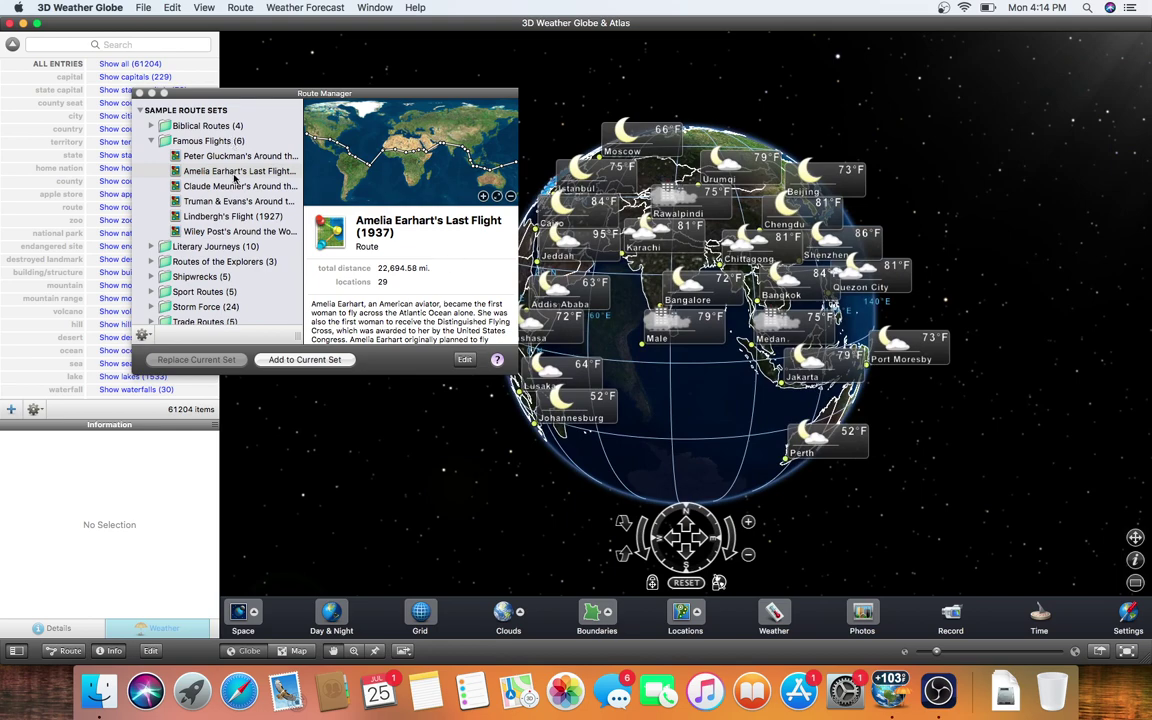
left_click(234, 177)
left_click(320, 360)
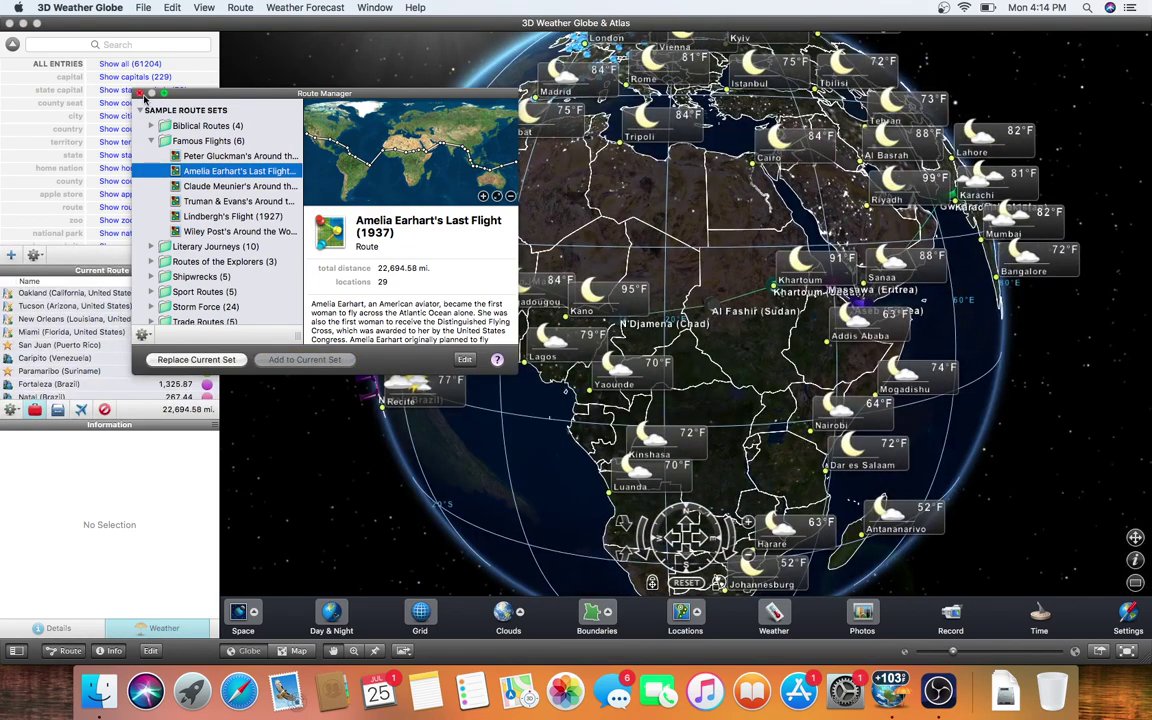
left_click(142, 94)
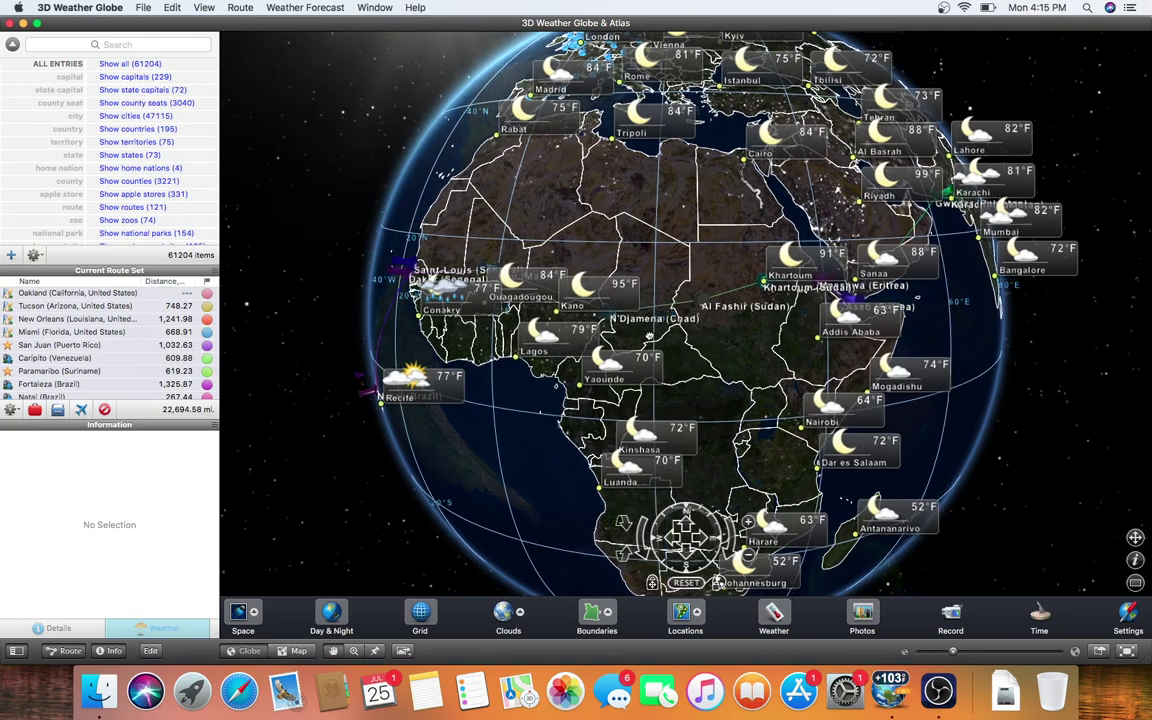
Turn off the boundaries and turn the globe to view the route across the Atlantic between Africa and Brazil.
left_click(597, 613)
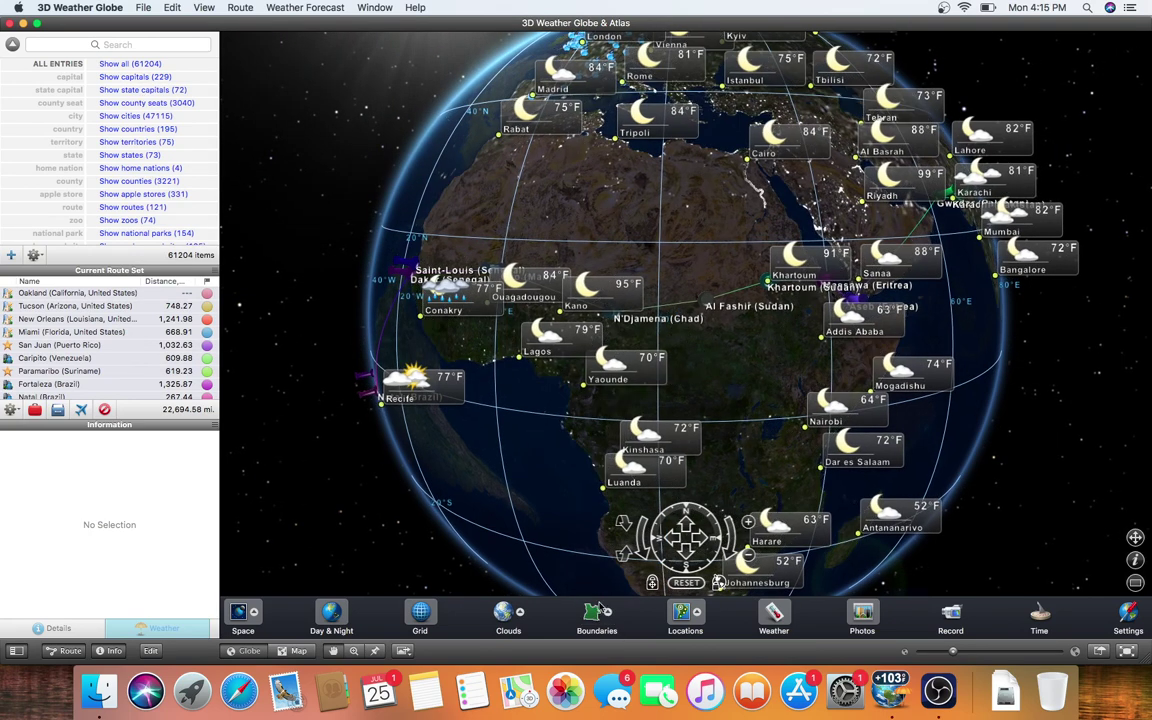
left_click_drag(738, 321, 896, 360)
left_click_drag(599, 391, 998, 318)
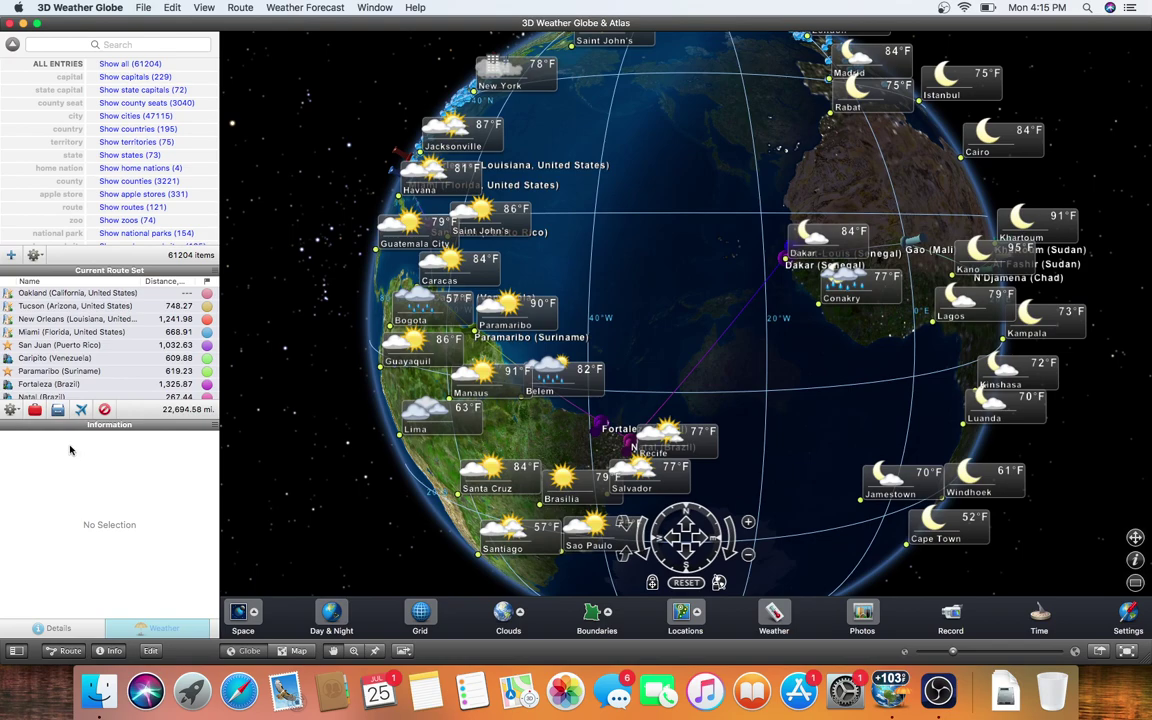
Fly along the Amelia Earhart route and look over the globe settings during the flight.
left_click(11, 408)
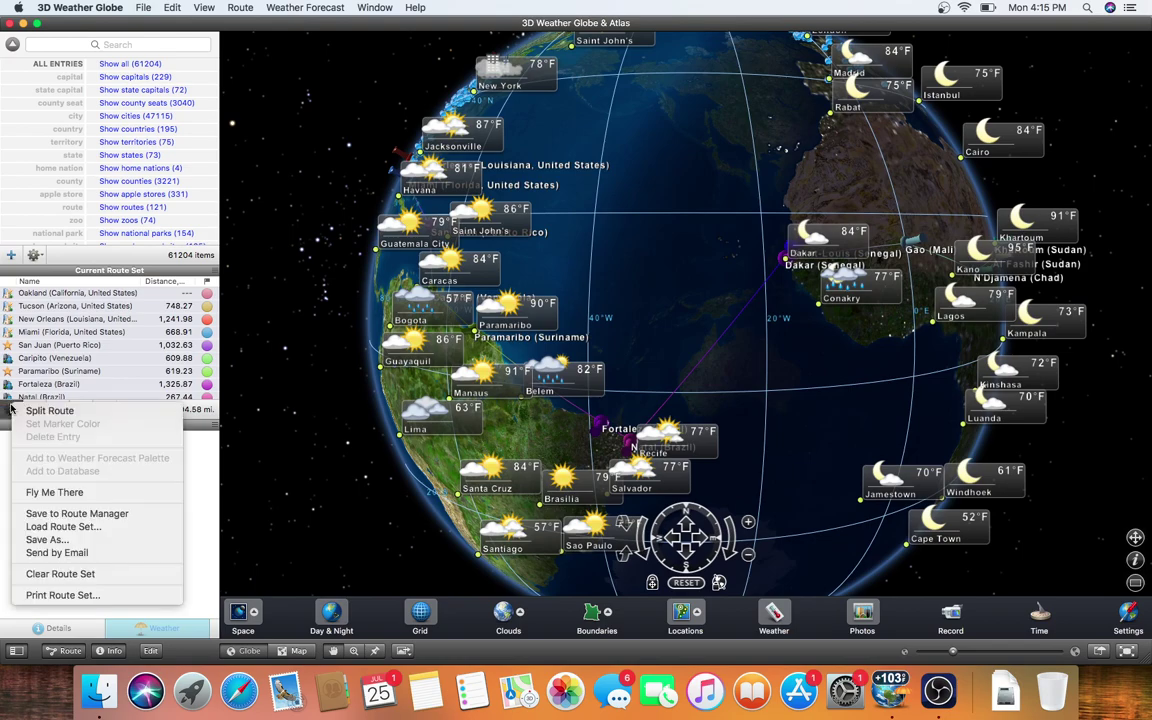
left_click(49, 492)
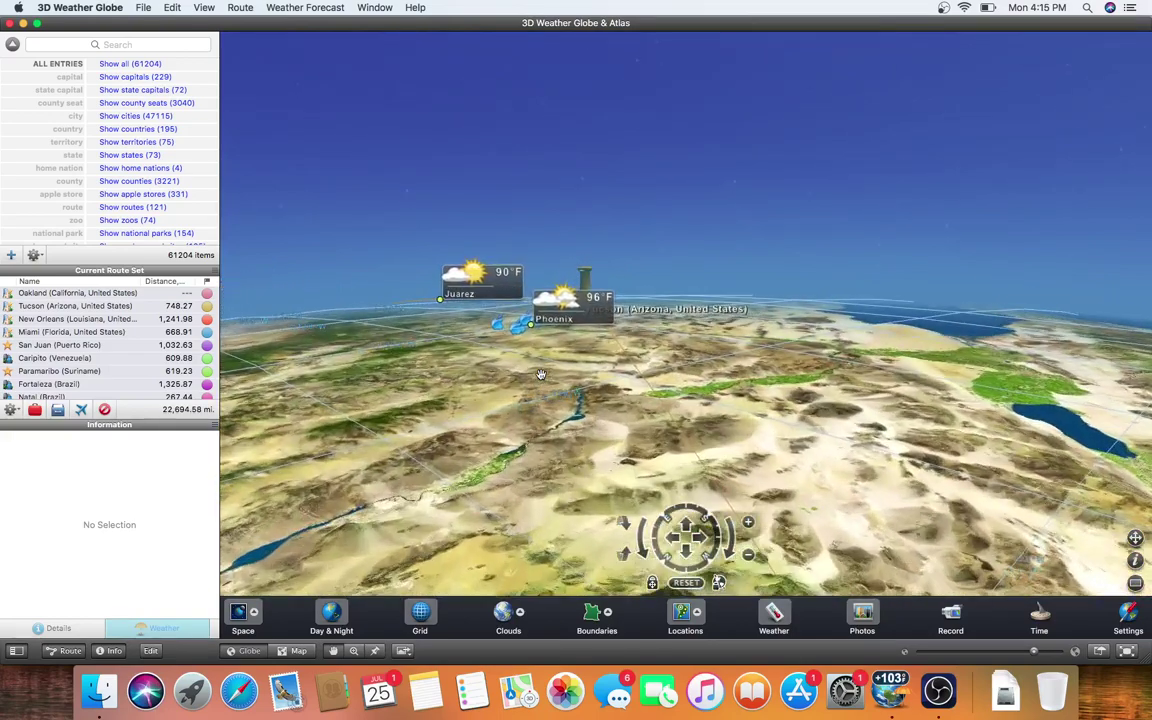
left_click(1130, 615)
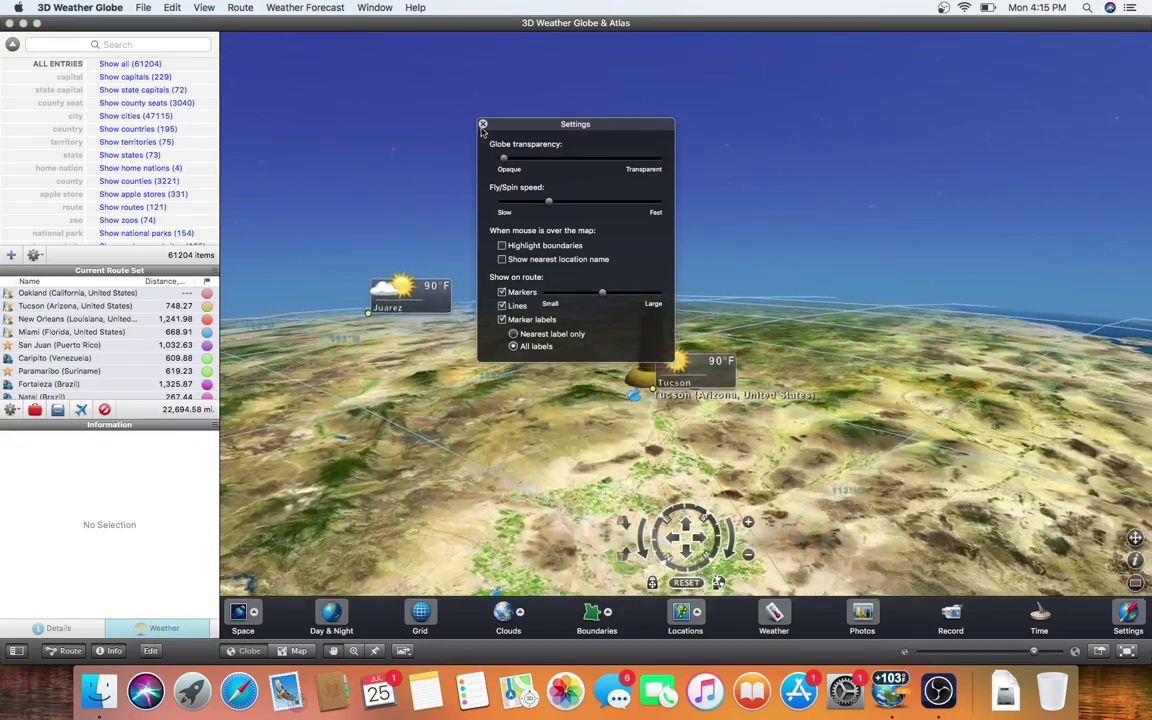
left_click(483, 125)
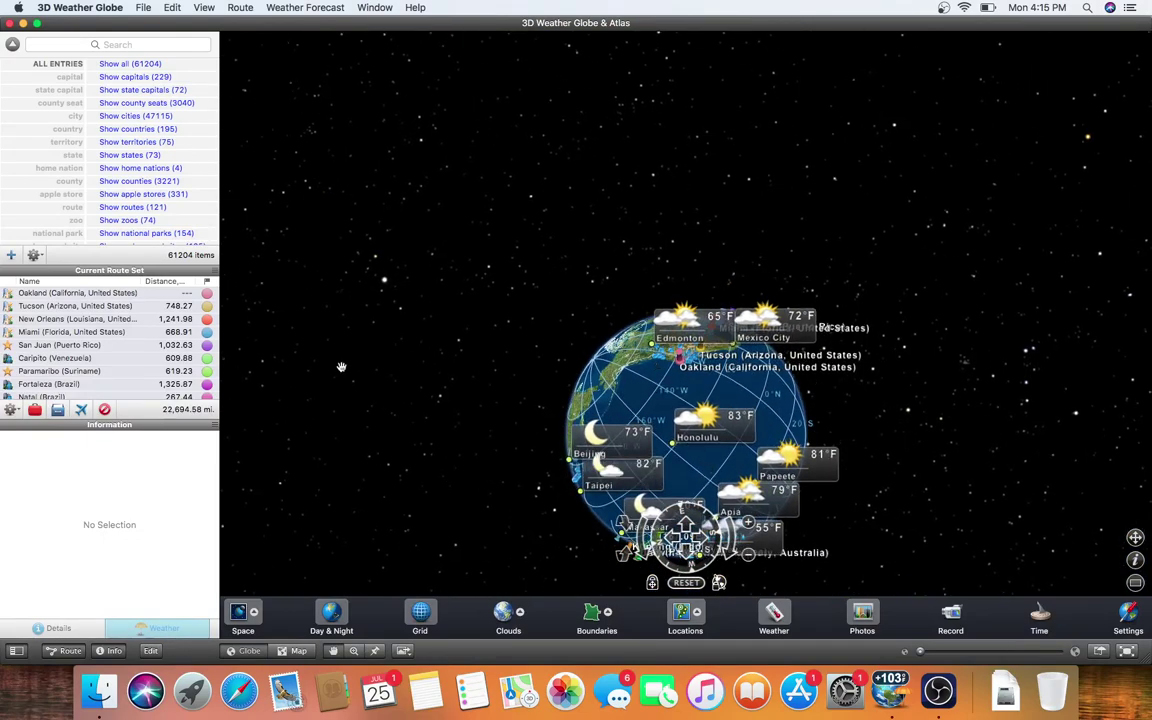
Switch to Finder and open Dashboard from the Applications folder.
left_click(110, 682)
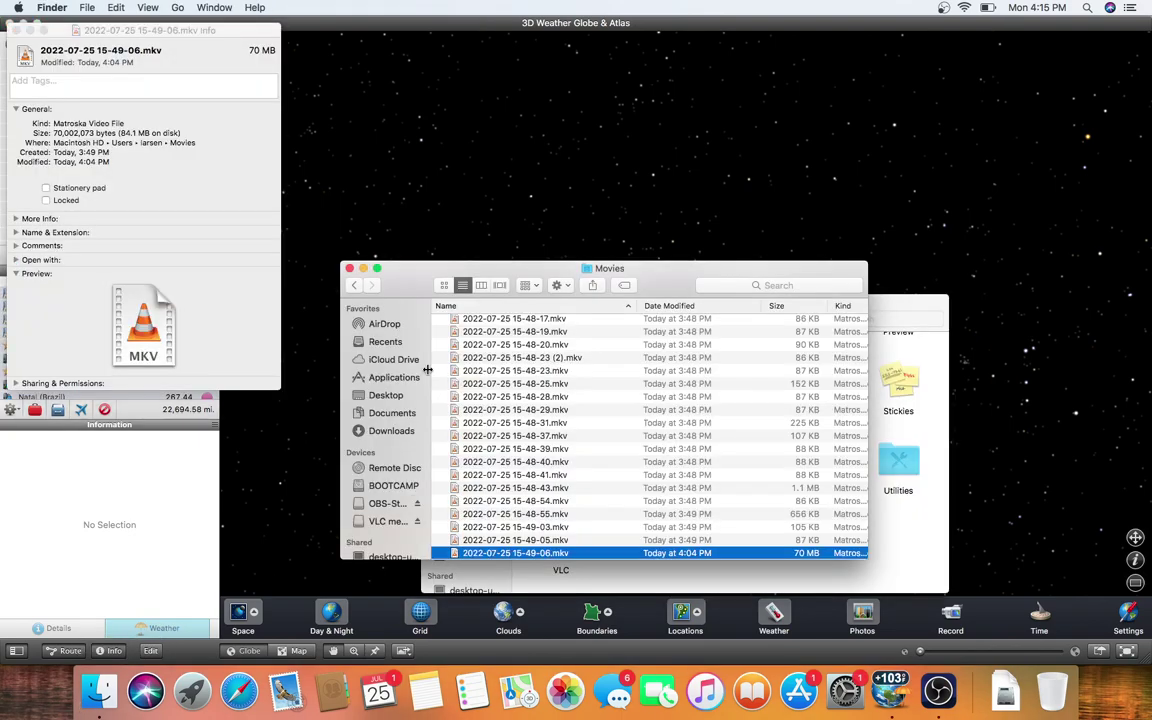
left_click(413, 377)
left_click(648, 412)
double_click(662, 423)
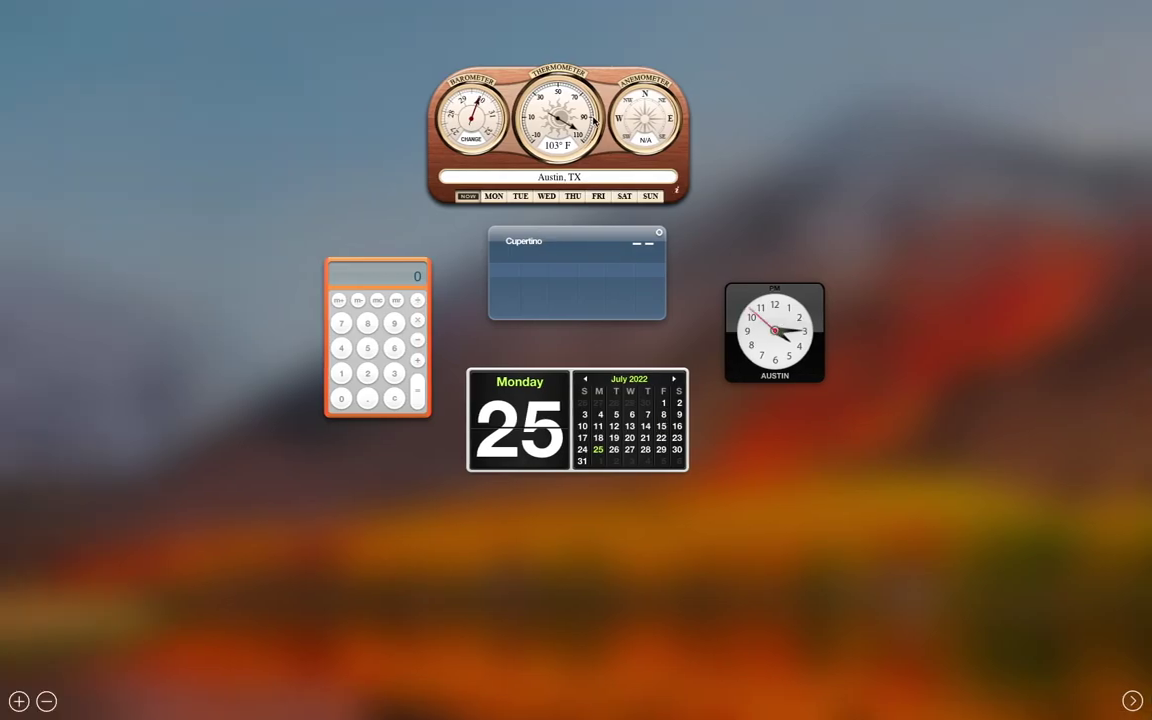
Shift the Austin weather station widget slightly and open its provider's CustomWeather website.
left_click_drag(632, 93, 647, 94)
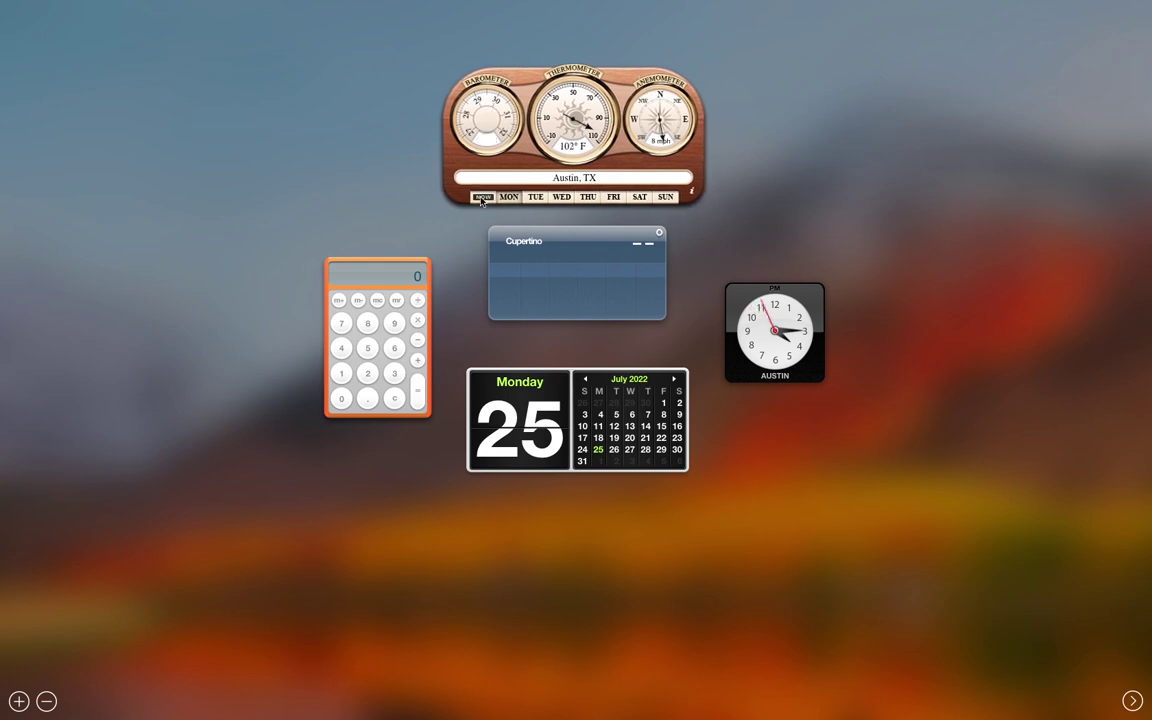
left_click(693, 192)
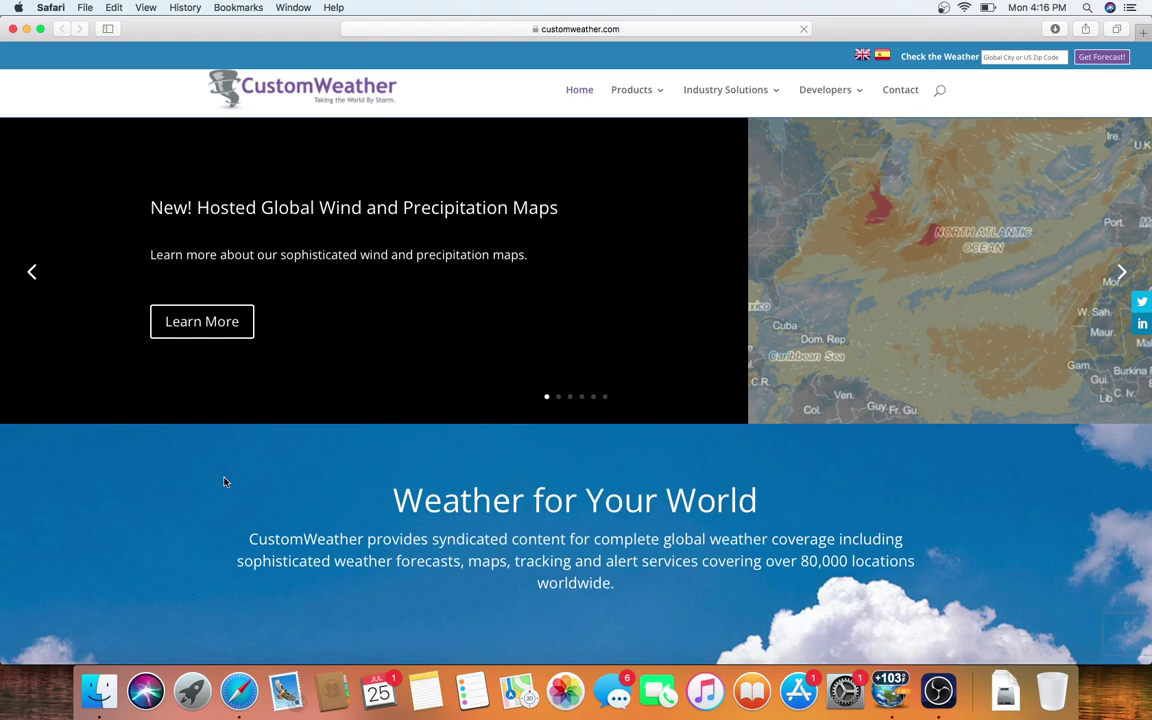
Reopen Dashboard from Finder's Applications folder, view the widgets again and return to the desktop.
left_click(93, 698)
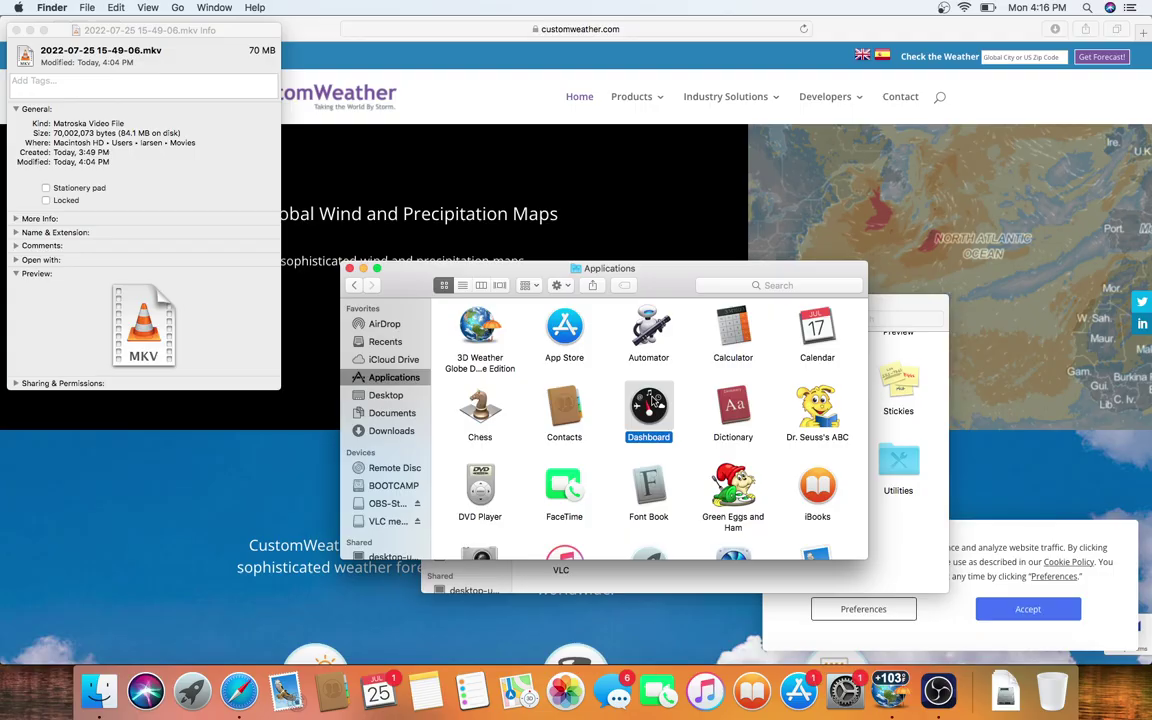
double_click(650, 405)
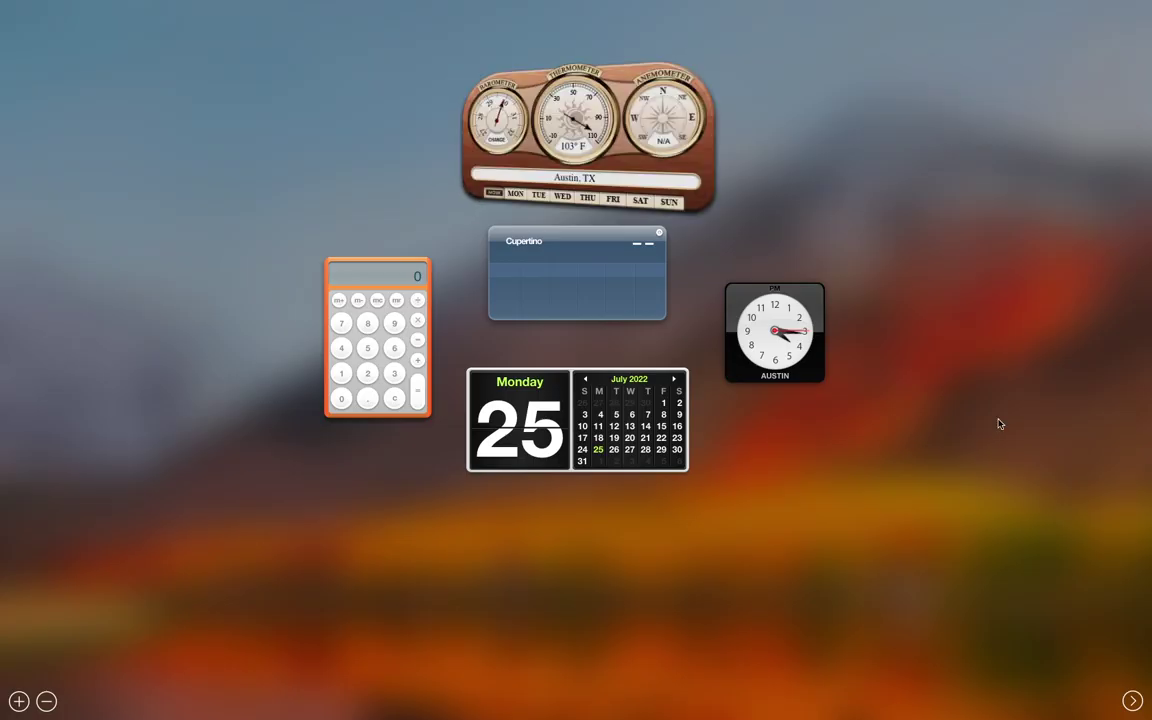
left_click(1132, 701)
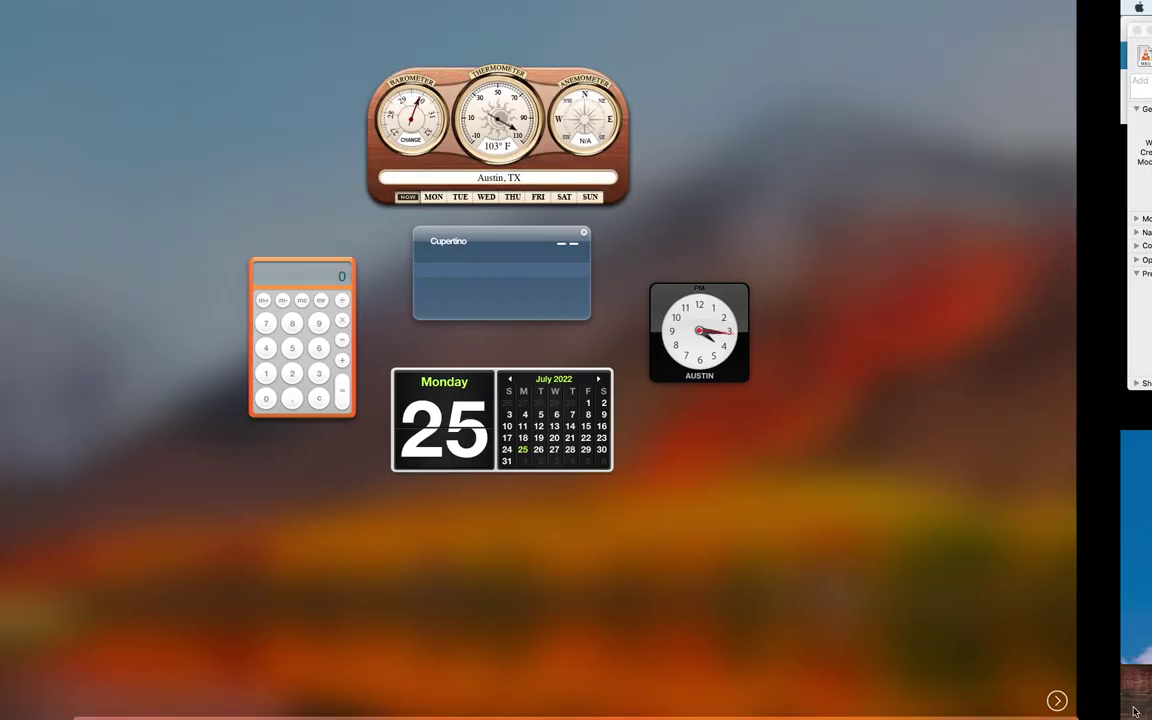